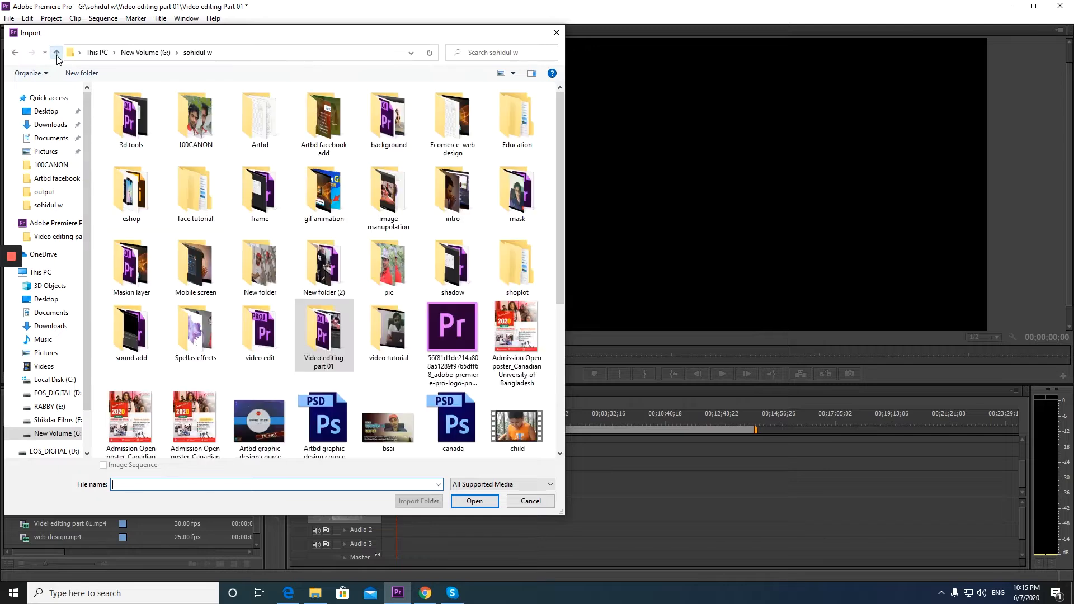
- Import the child video from the sohidul w folder and place it at the start of the Video 1 track
scroll(361, 294, down, 5)
click(517, 162)
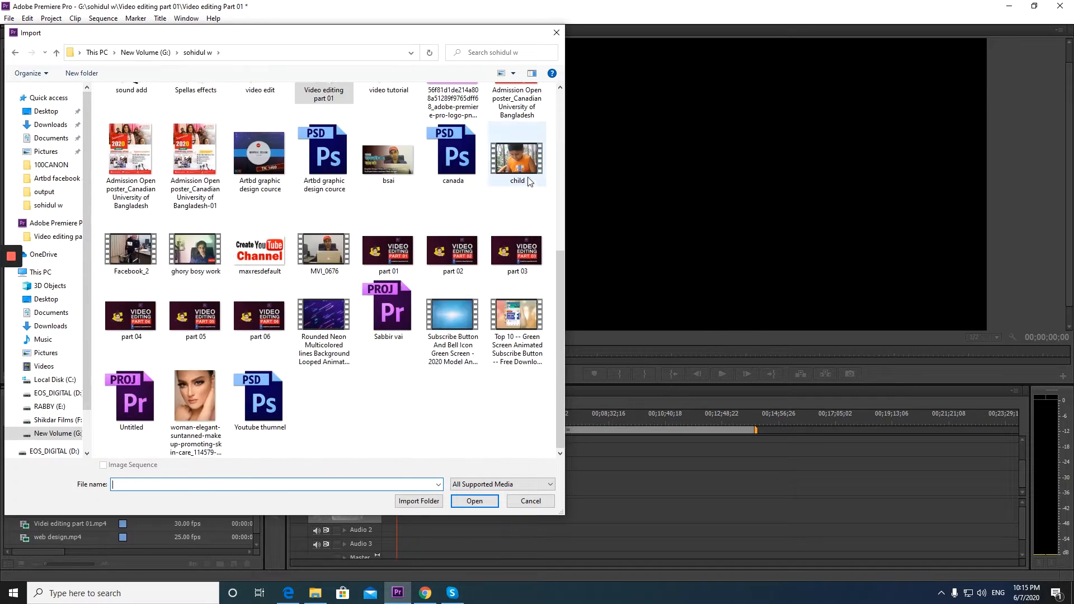
click(484, 502)
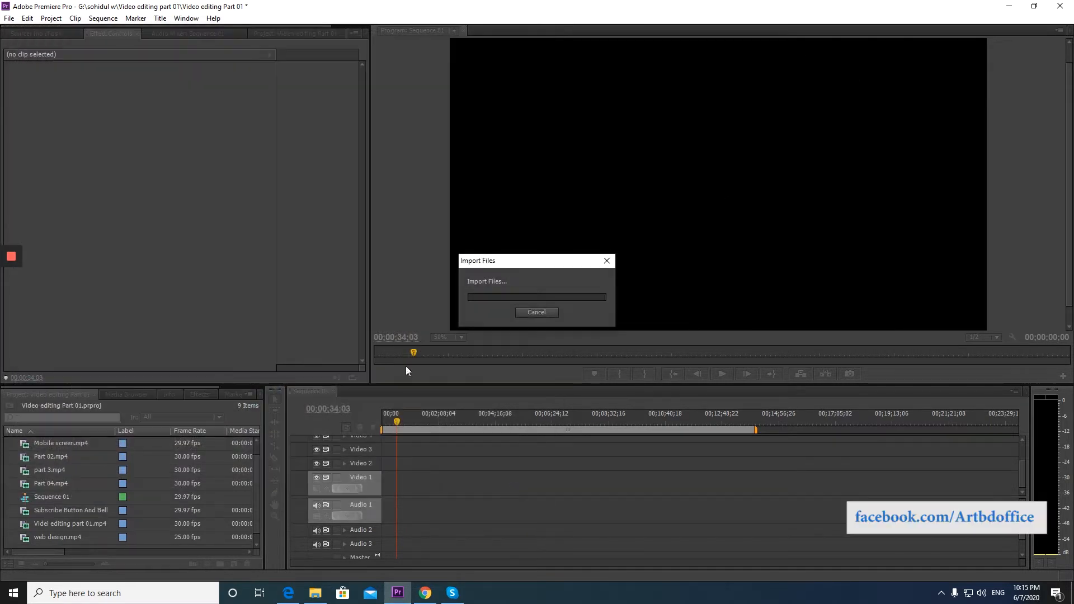
drag(32, 443, 391, 484)
- Split the child clip at 00;00;04;14, where the boy is seated, and delete the opening piece
click(396, 425)
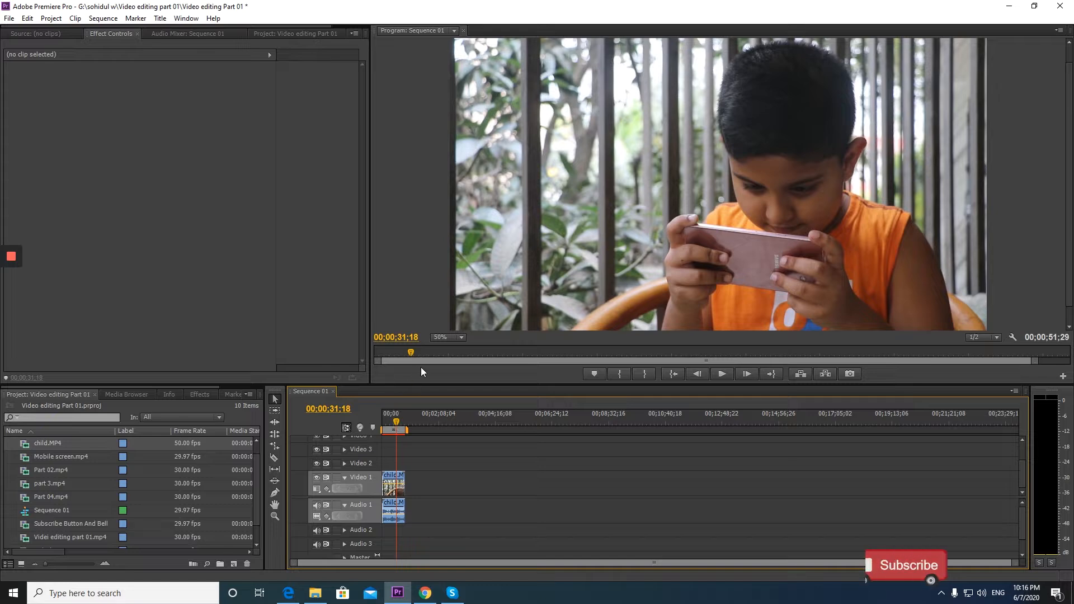
drag(396, 428, 381, 427)
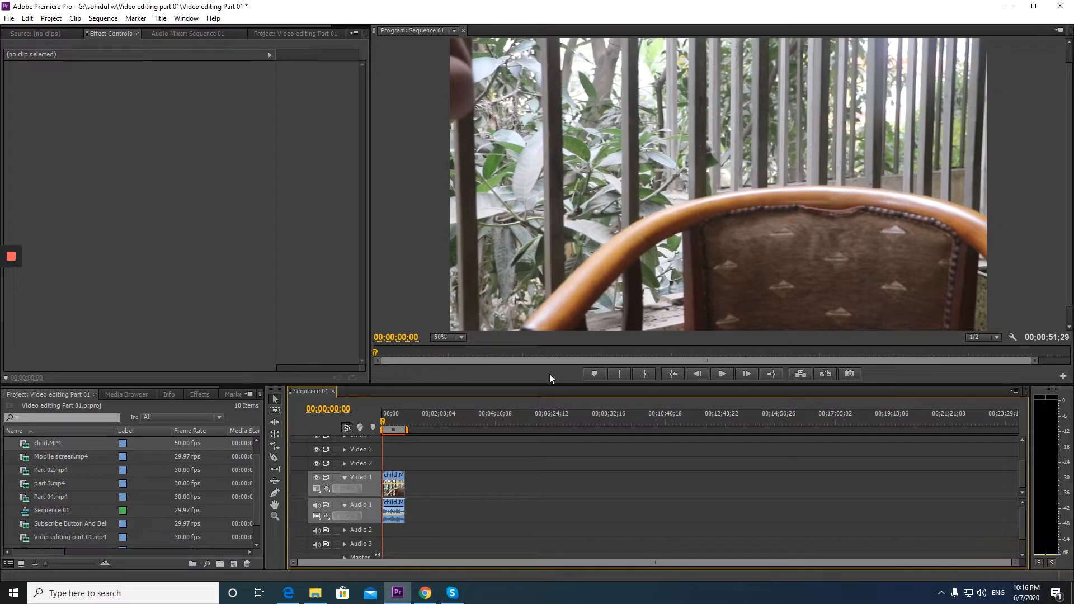
drag(1012, 561, 796, 563)
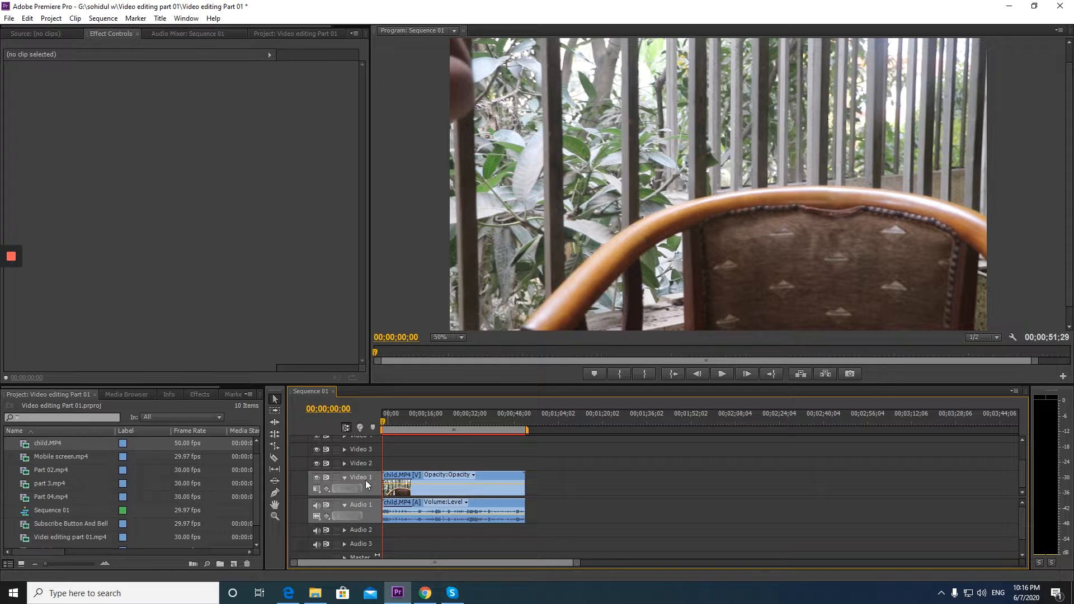
key(space)
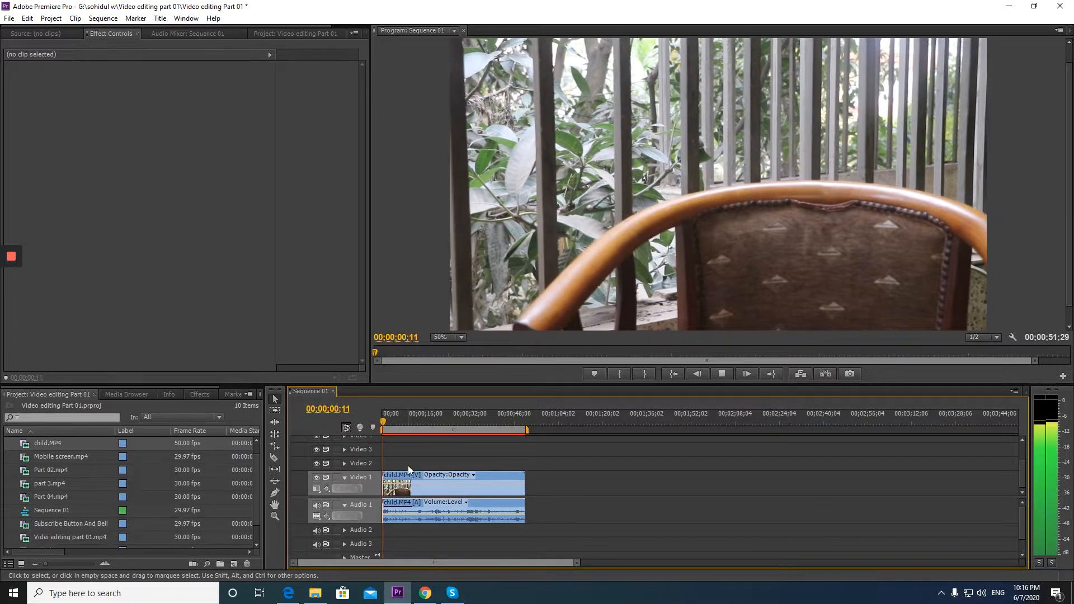
key(space)
key(c)
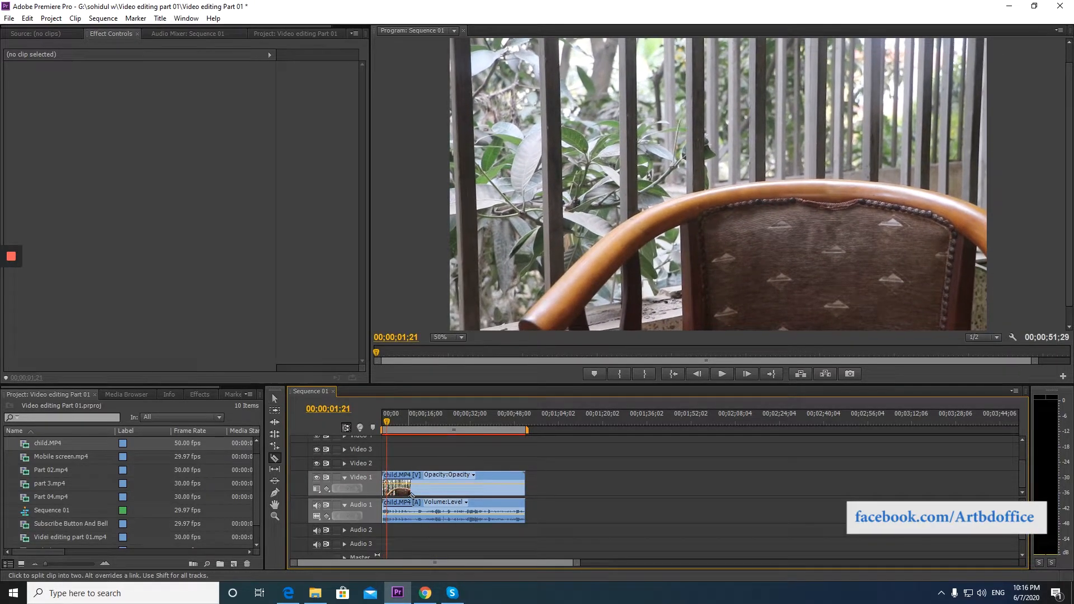
key(space)
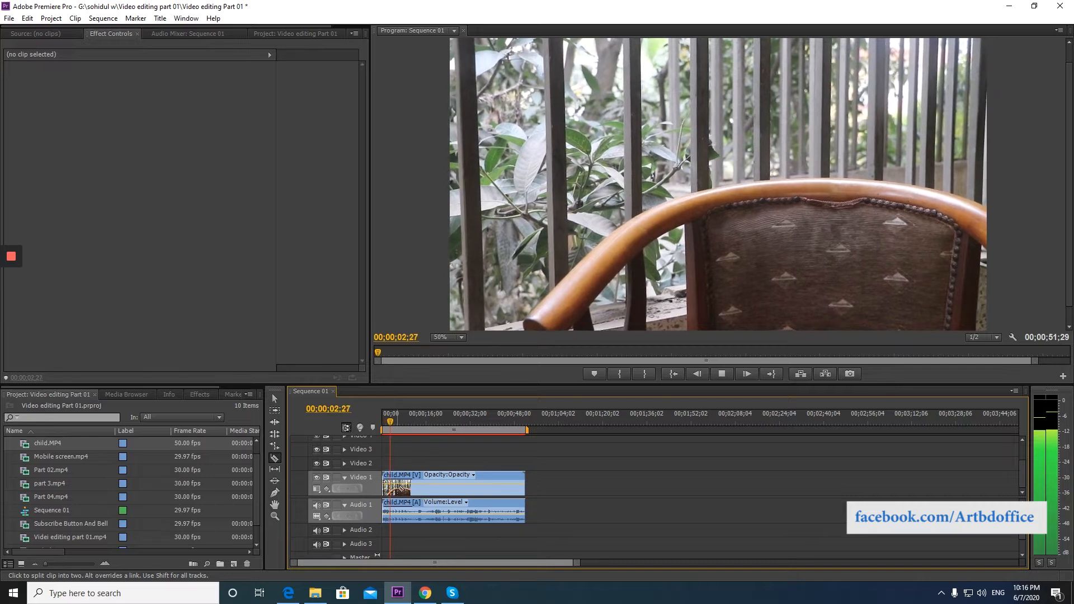
key(space)
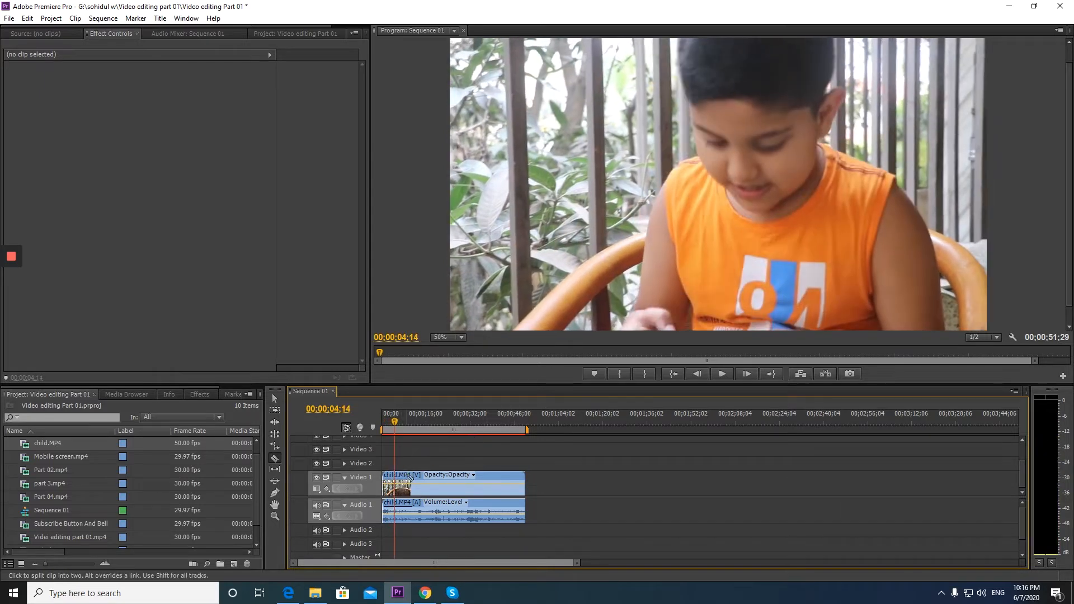
click(396, 478)
key(v)
click(390, 484)
key(Delete)
- Review the remaining child clip, move it to the start of the sequence, and park the playhead near its end at 00;00;47;01
key(space)
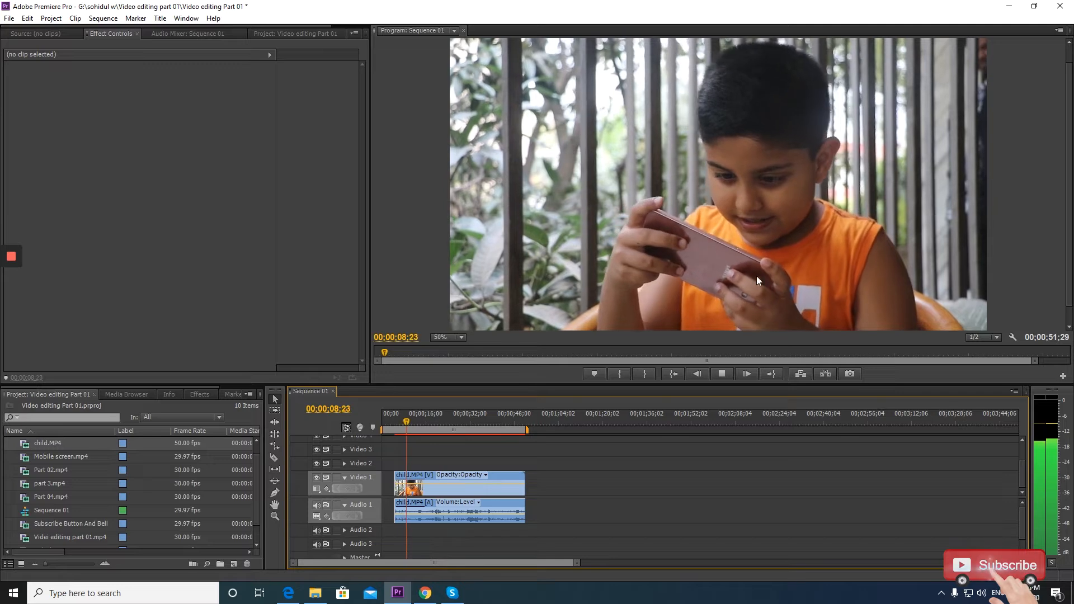
drag(501, 422, 519, 426)
key(space)
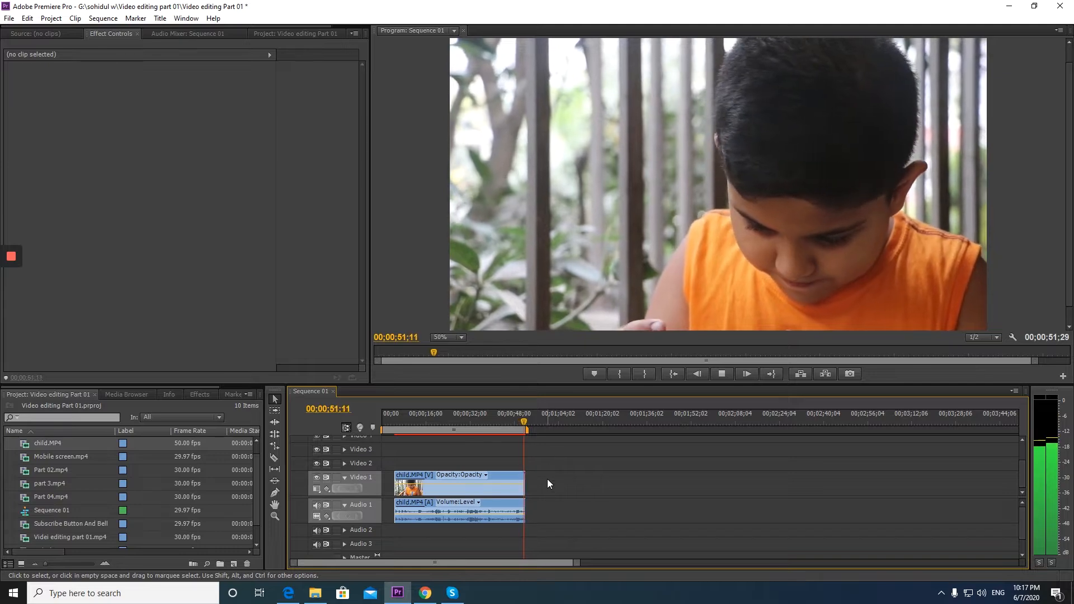
drag(414, 479, 403, 476)
drag(390, 422, 515, 424)
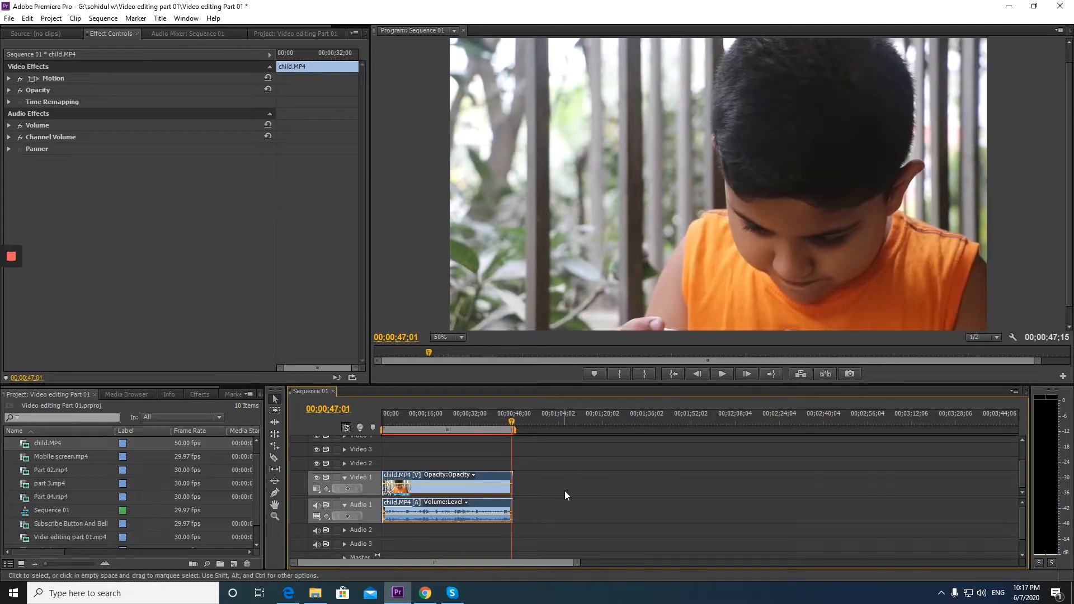
- Create a new 1920 × 1080 title called "name"
click(234, 563)
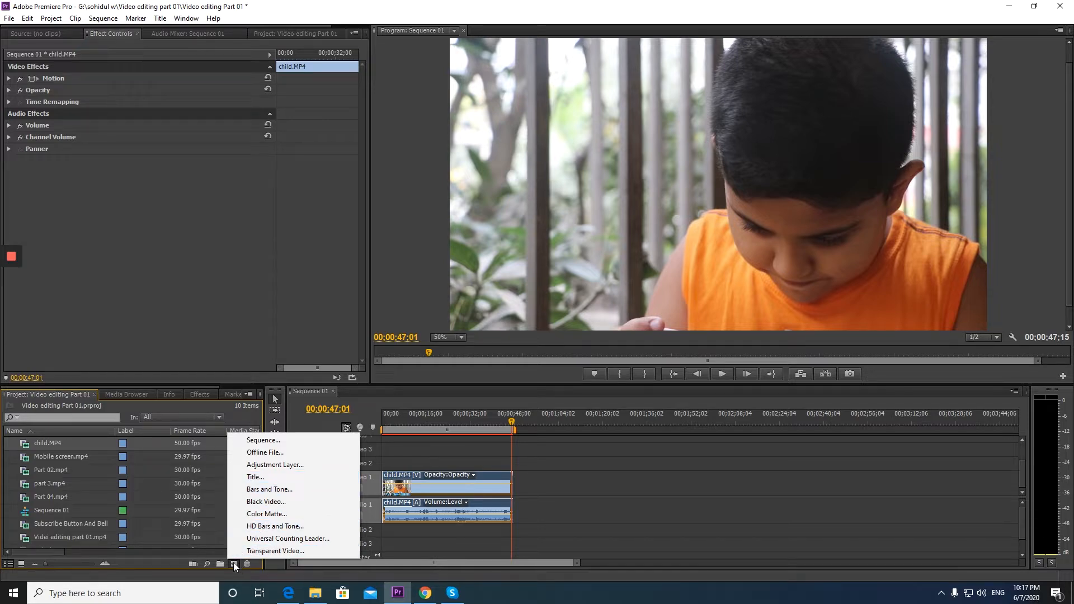
click(254, 479)
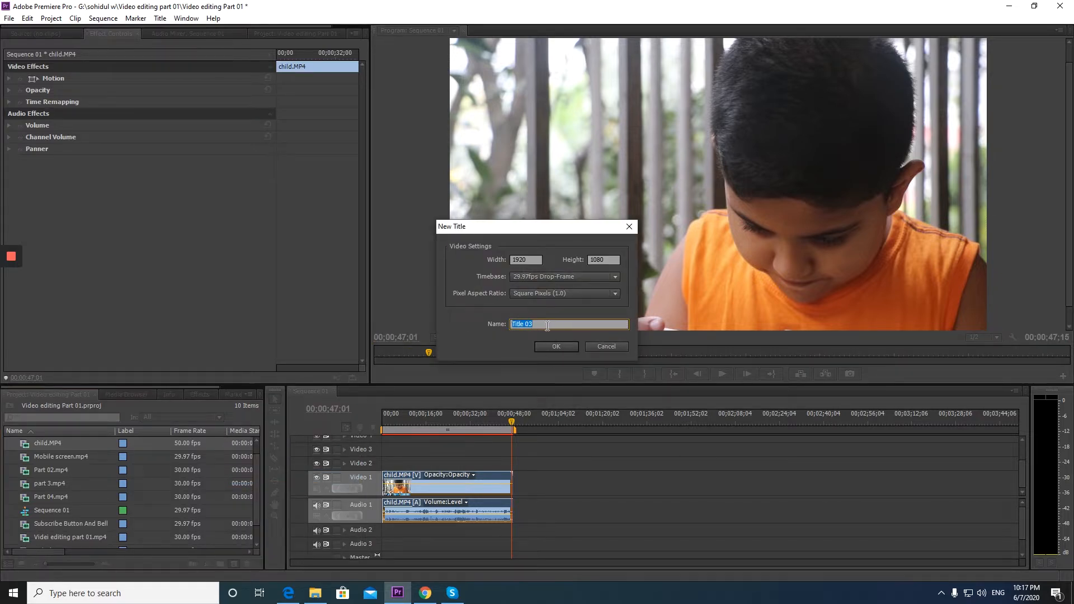
text(ti)
click(567, 347)
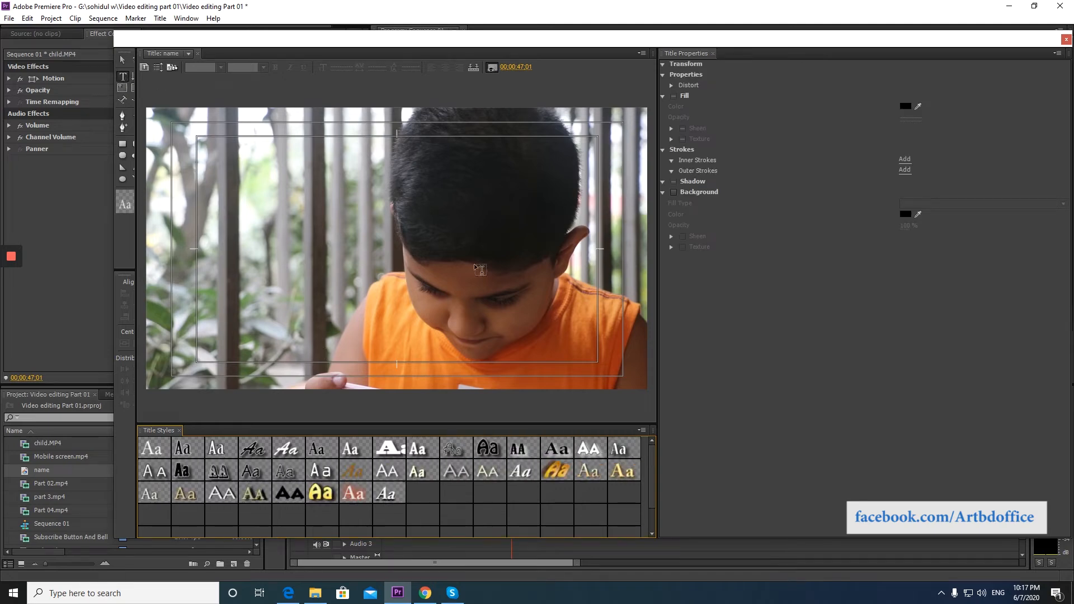
- Start a text block in the title with the heading "Dirictor:" and the director's name on the line below
click(290, 193)
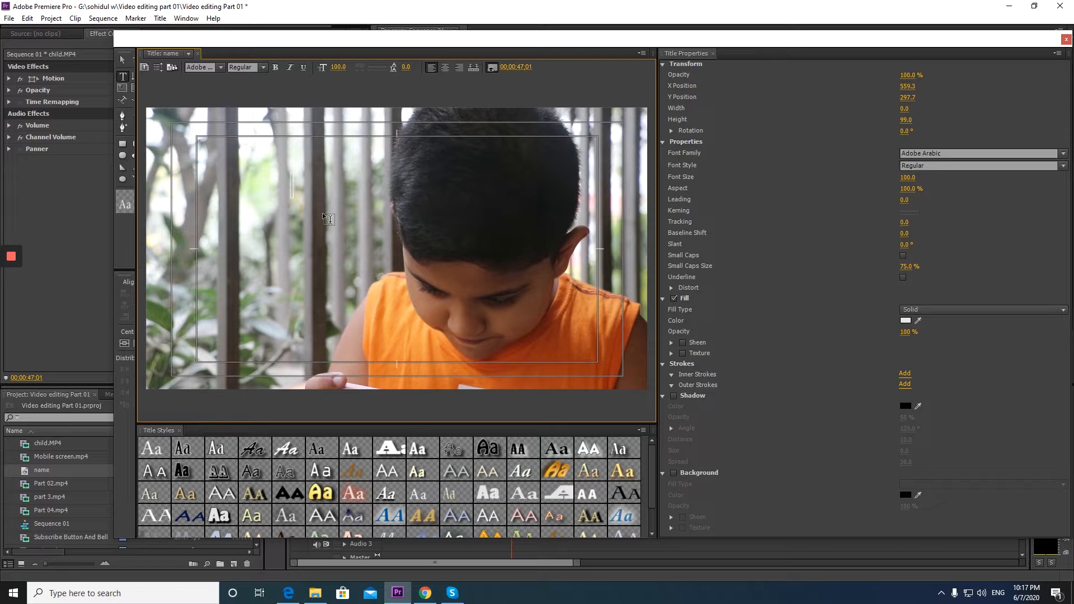
text(Diric)
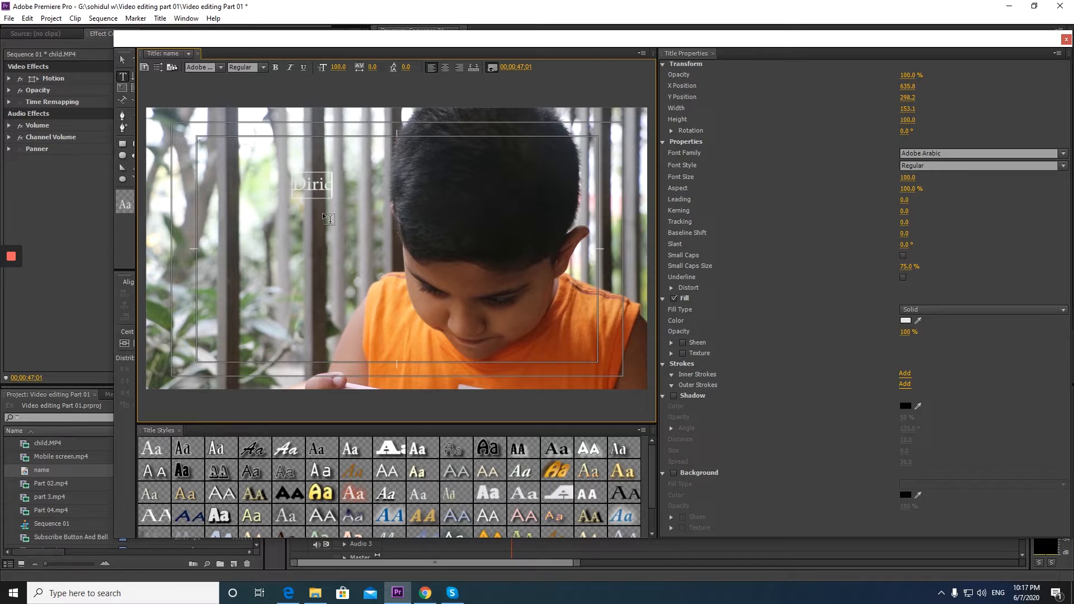
text(tor:)
key(Return)
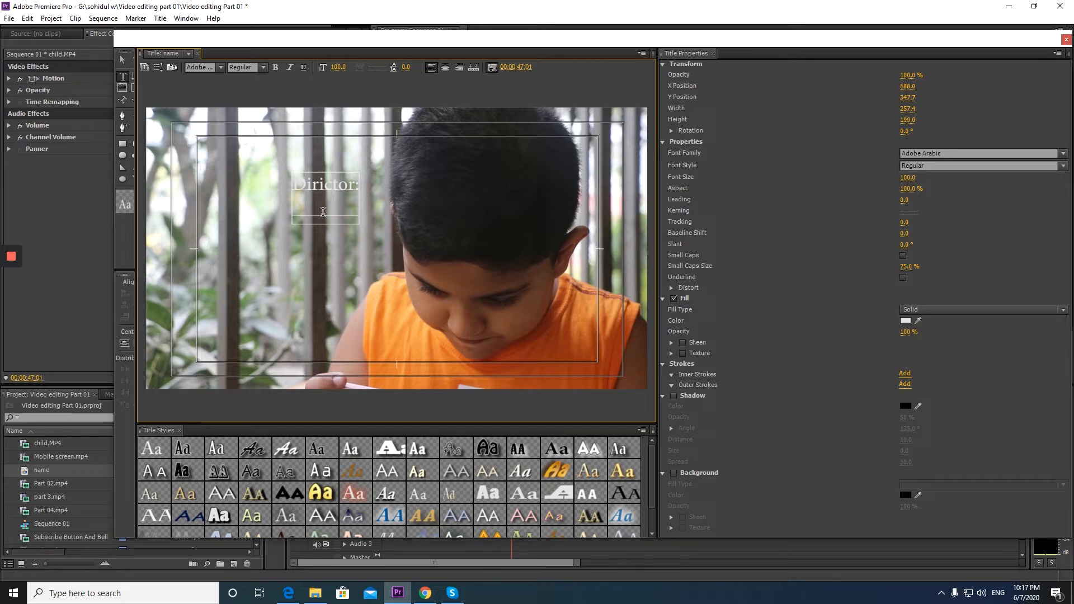
text(Shaim)
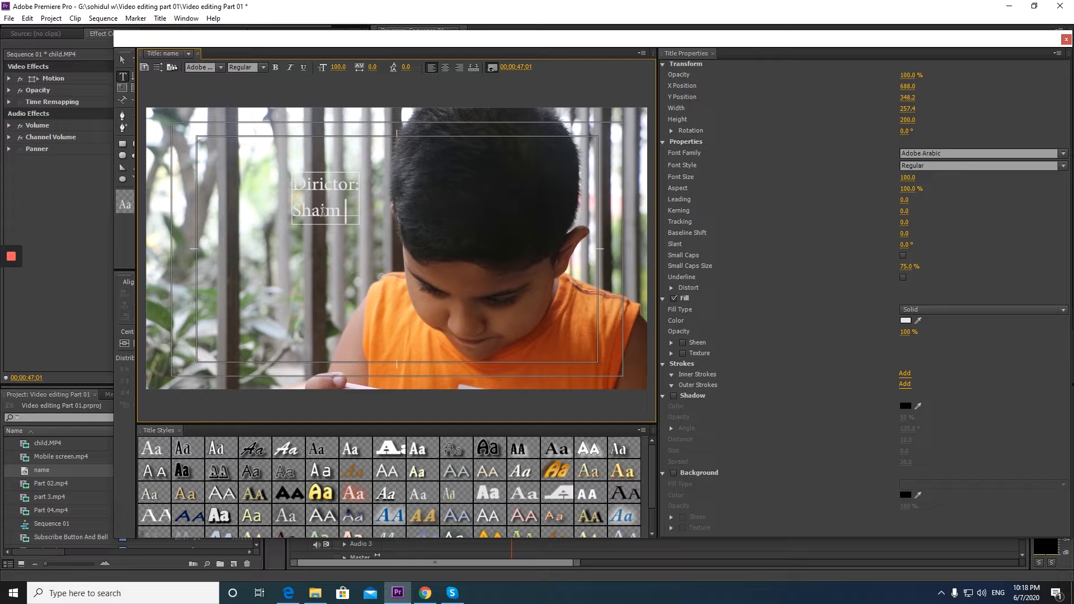
key(Return)
- Add the heading "Editor" to the credits text with the editor's name on the line below
text(Editor)
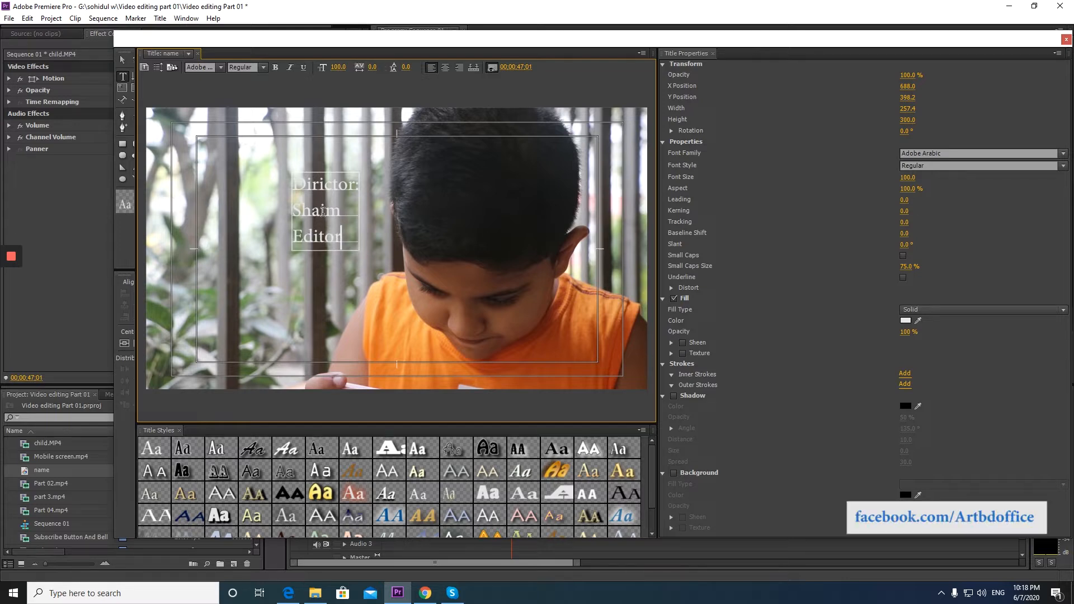
key(Return)
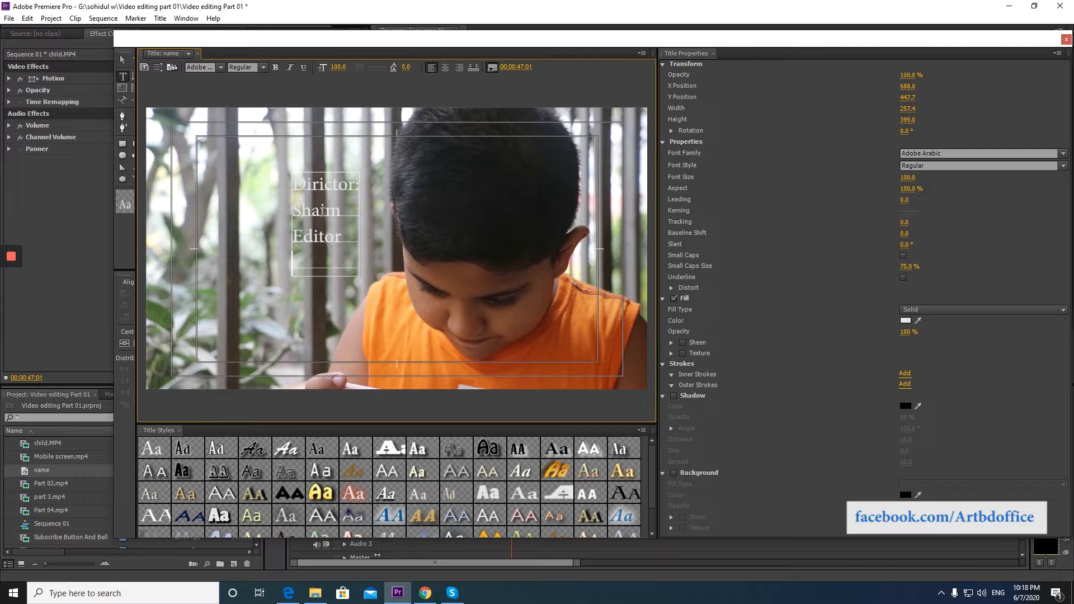
text(Sho)
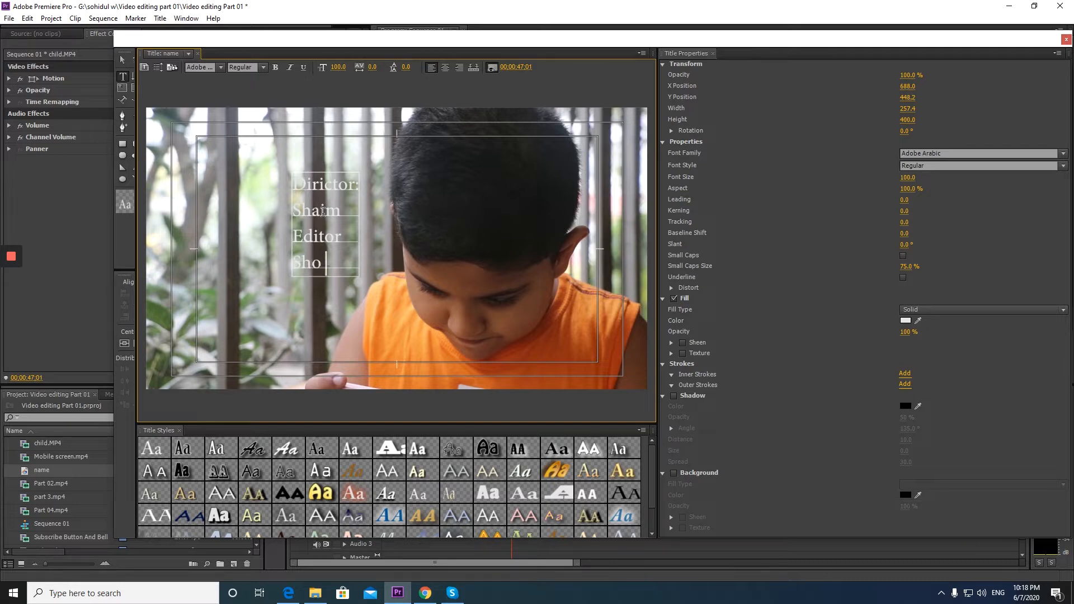
text(hag)
key(Return)
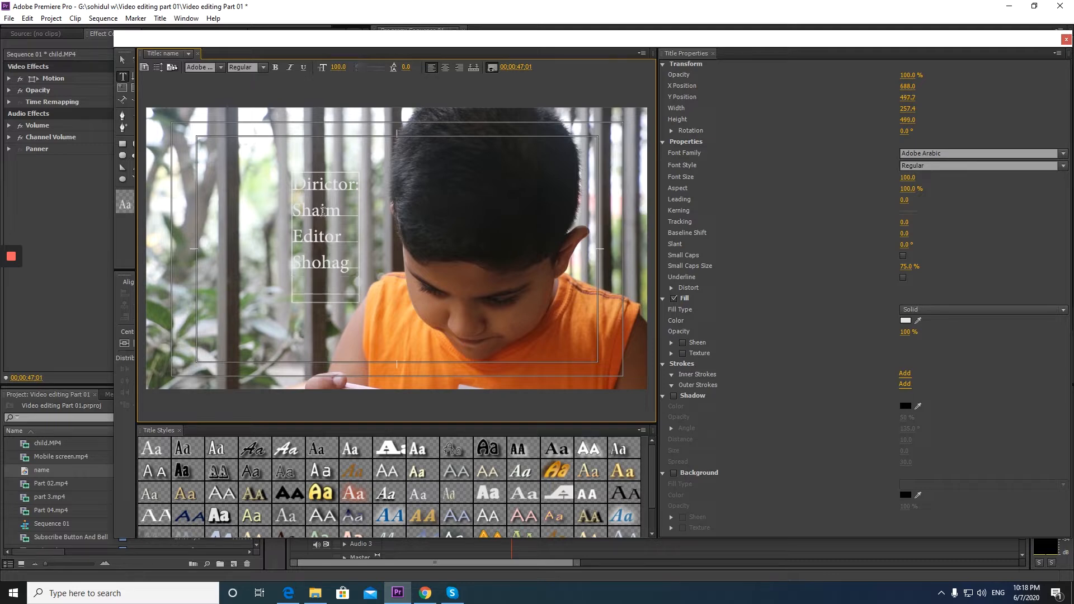
- Add the heading "Actor" and the actor's name as the last two lines of the credits text
text(Actor)
key(Return)
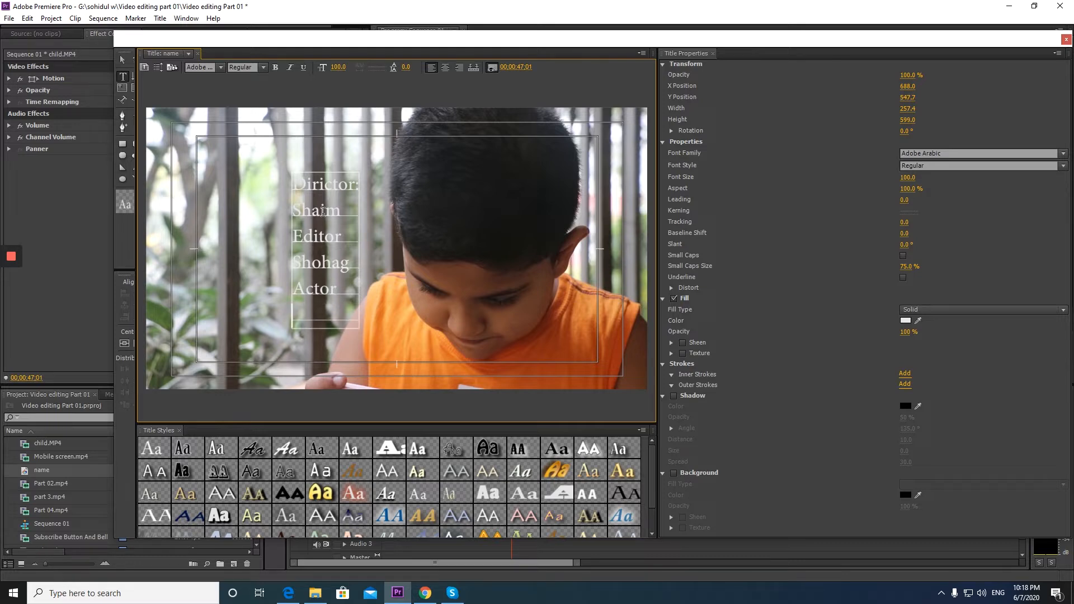
text(Tania)
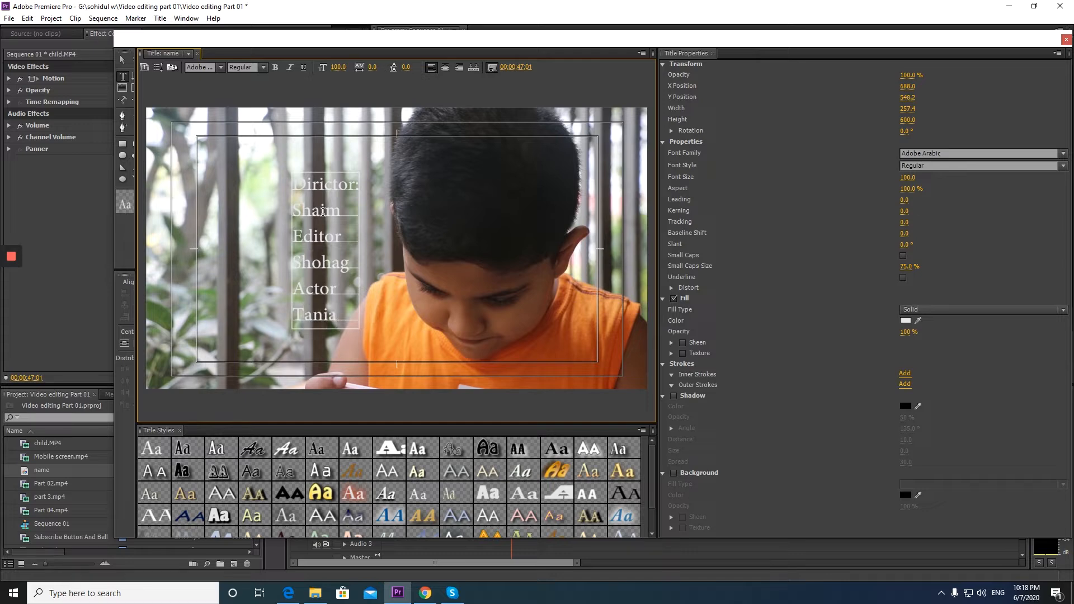
key(Return)
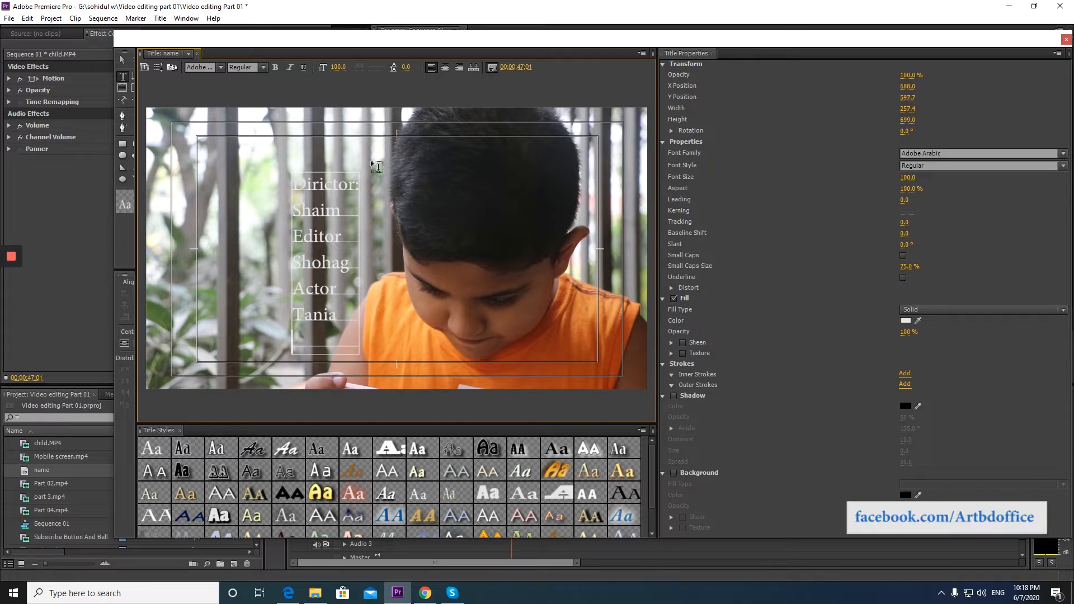
key(BackSpace)
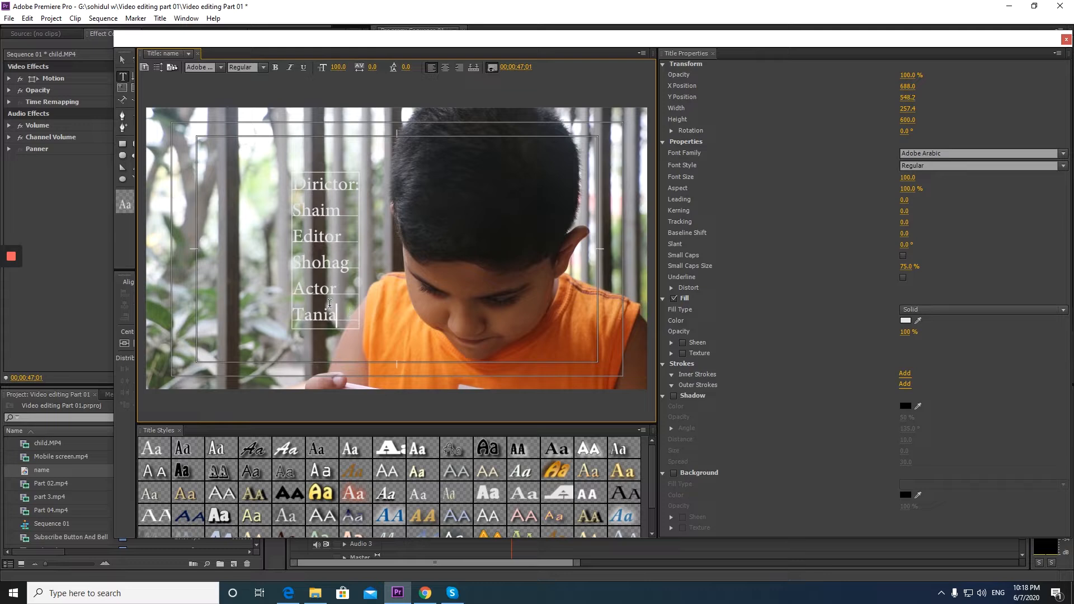
- Centre-align all lines of the credits text
key(ctrl+a)
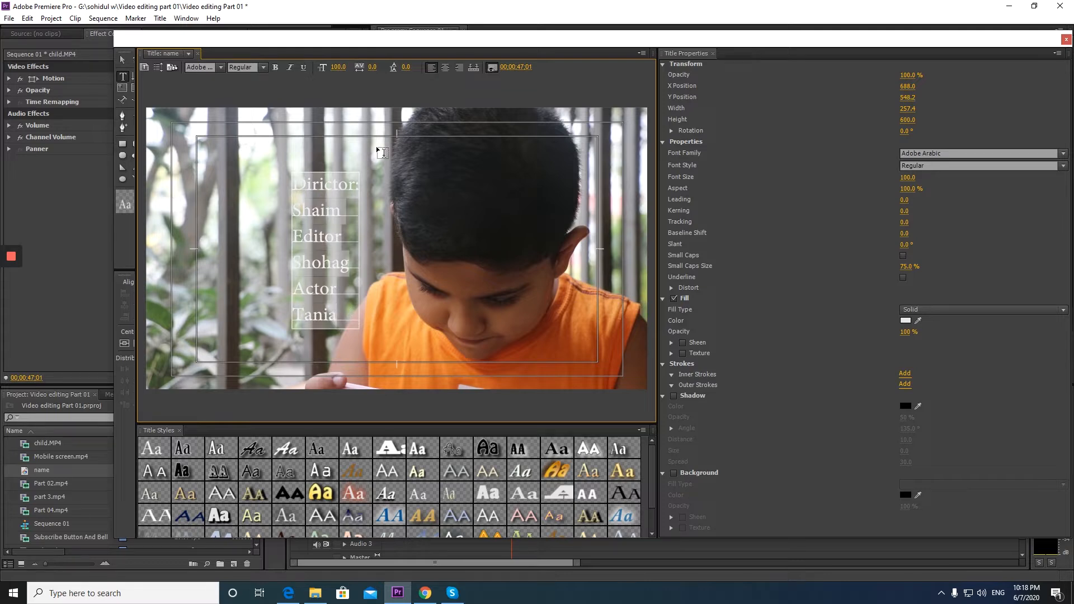
click(448, 73)
click(342, 242)
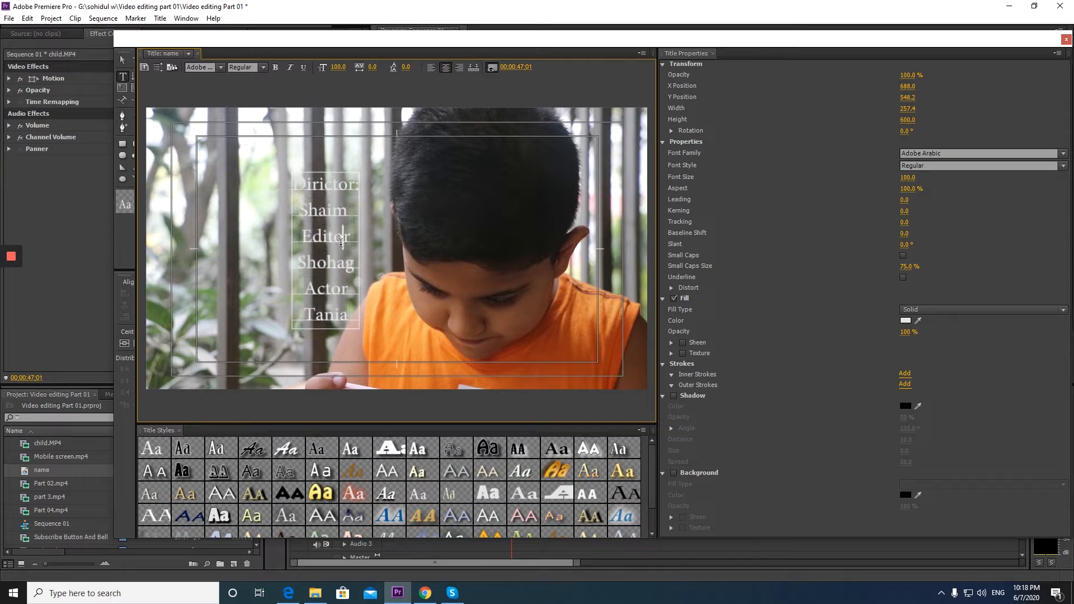
- Set the "Dirictor:" heading to the Bold font style and fill it with dark red
drag(301, 238, 354, 236)
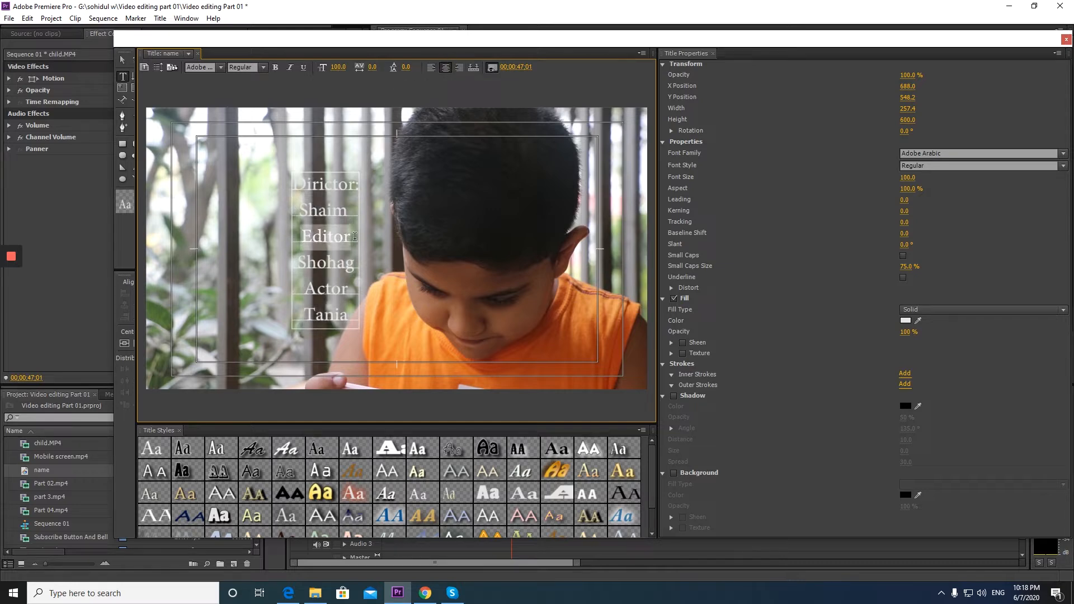
click(333, 189)
drag(295, 185, 385, 187)
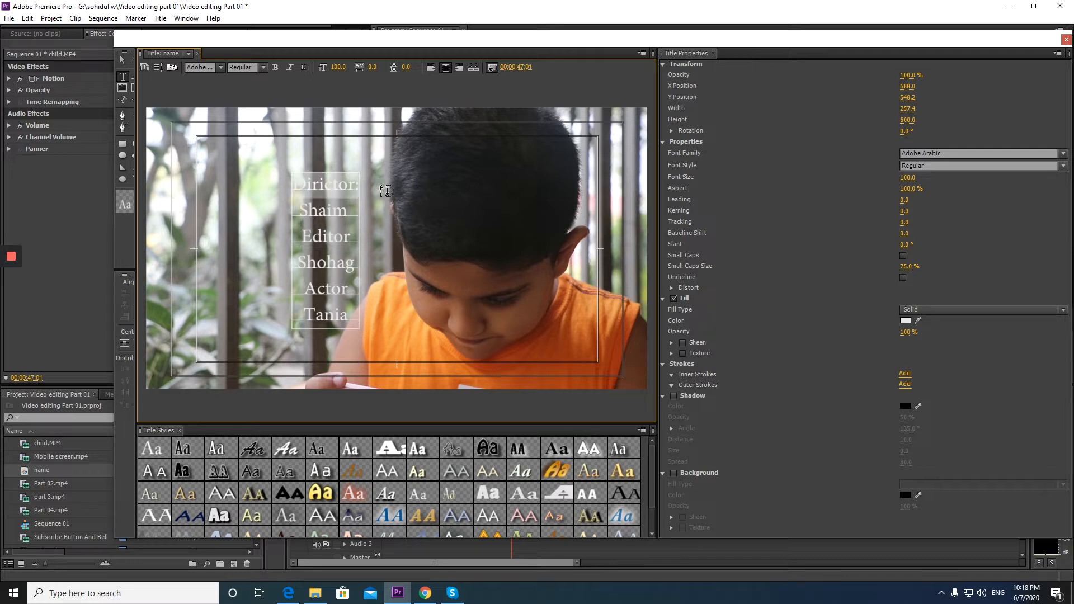
click(1063, 166)
click(916, 182)
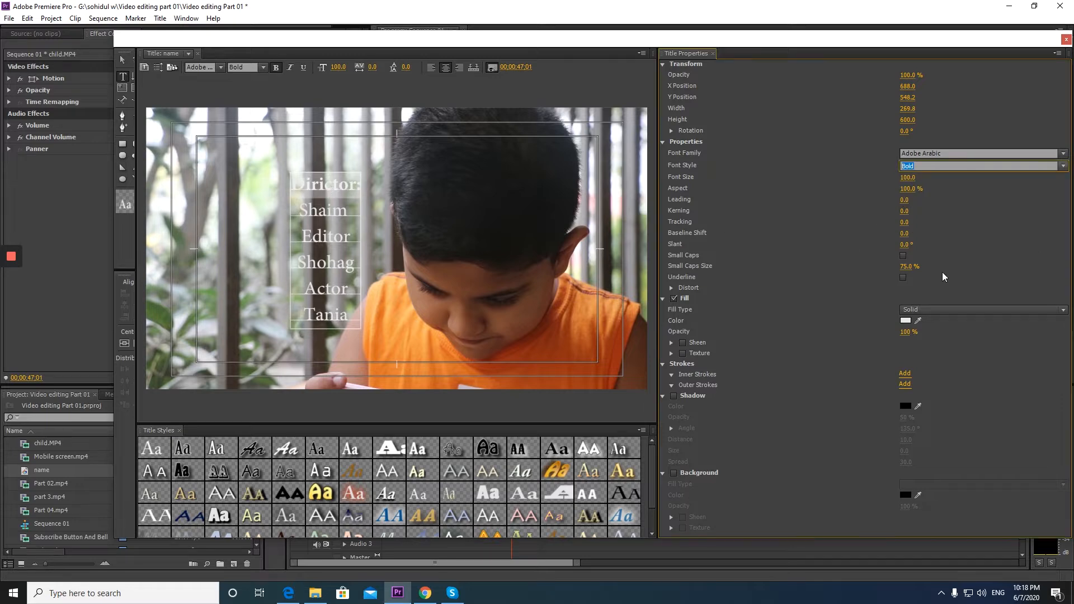
click(905, 321)
click(535, 289)
click(655, 236)
- Set the "Editor" heading to the Bold font style
click(341, 224)
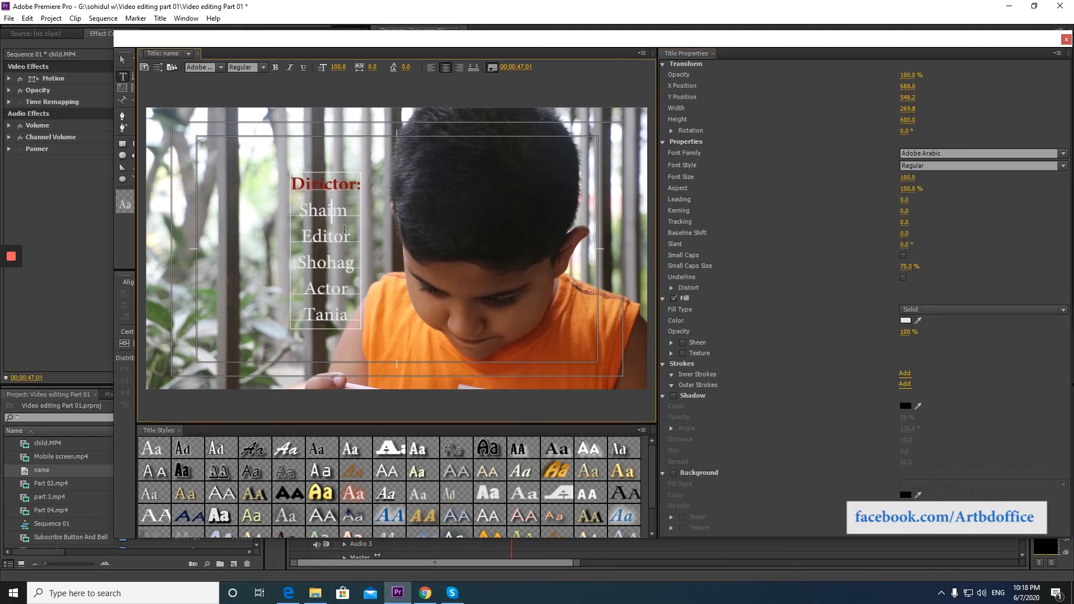
drag(349, 237, 285, 237)
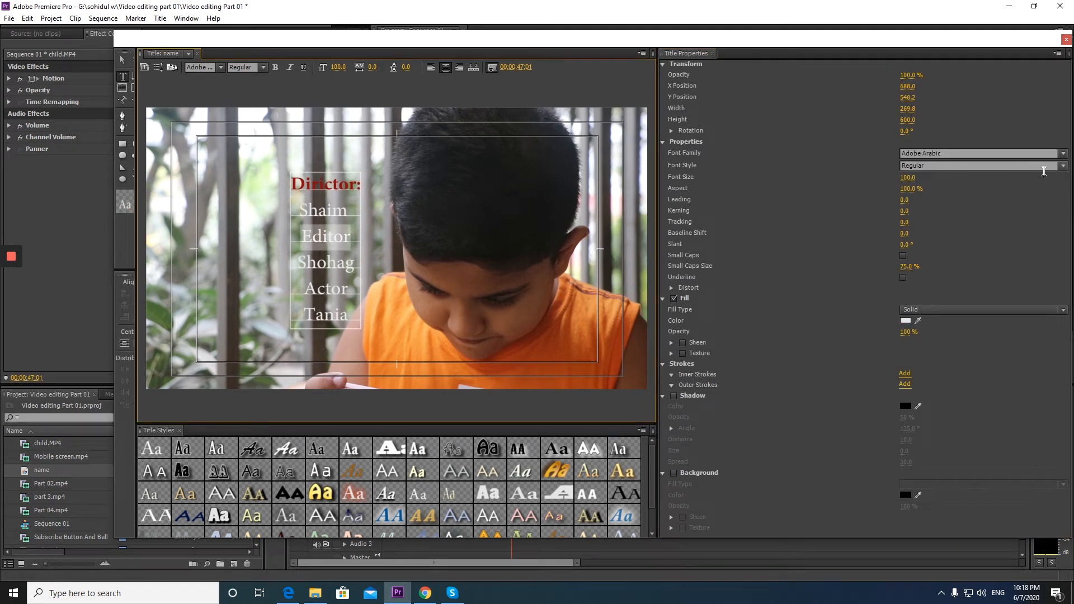
click(1063, 165)
click(917, 190)
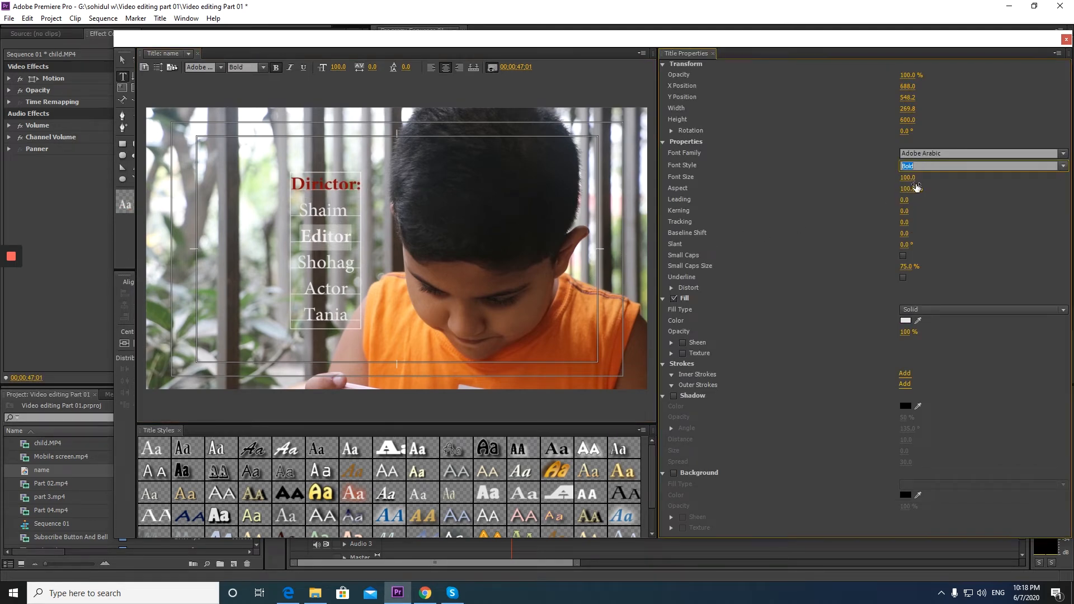
- Fill the "Editor" heading with red (AB0808)
click(906, 320)
click(566, 308)
click(537, 333)
drag(558, 318, 569, 392)
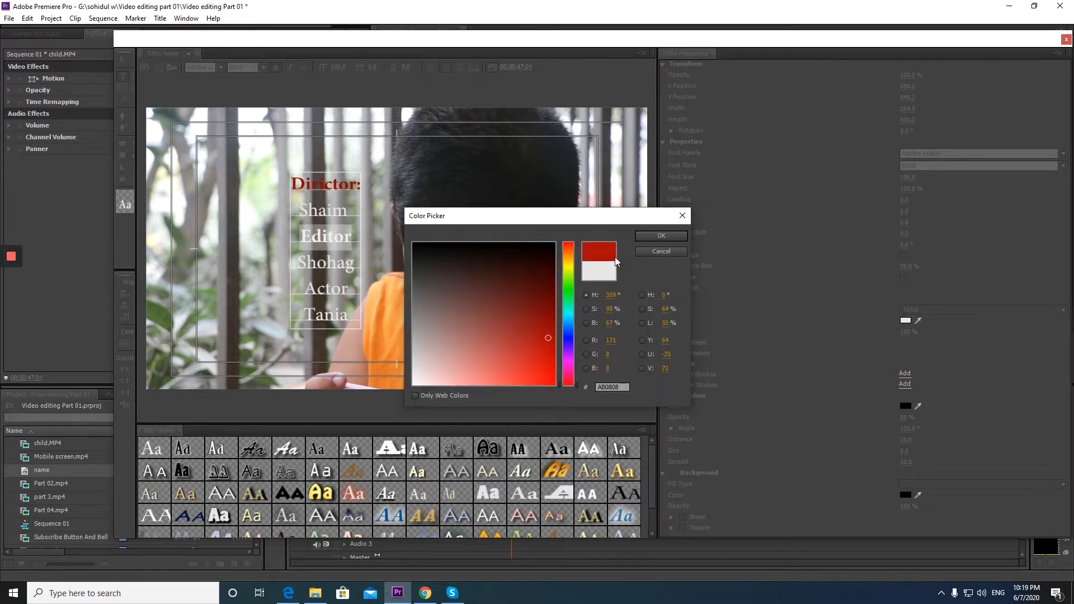
click(661, 235)
- Fill the "Actor" heading with dark blue
click(336, 265)
drag(351, 294, 289, 298)
click(908, 322)
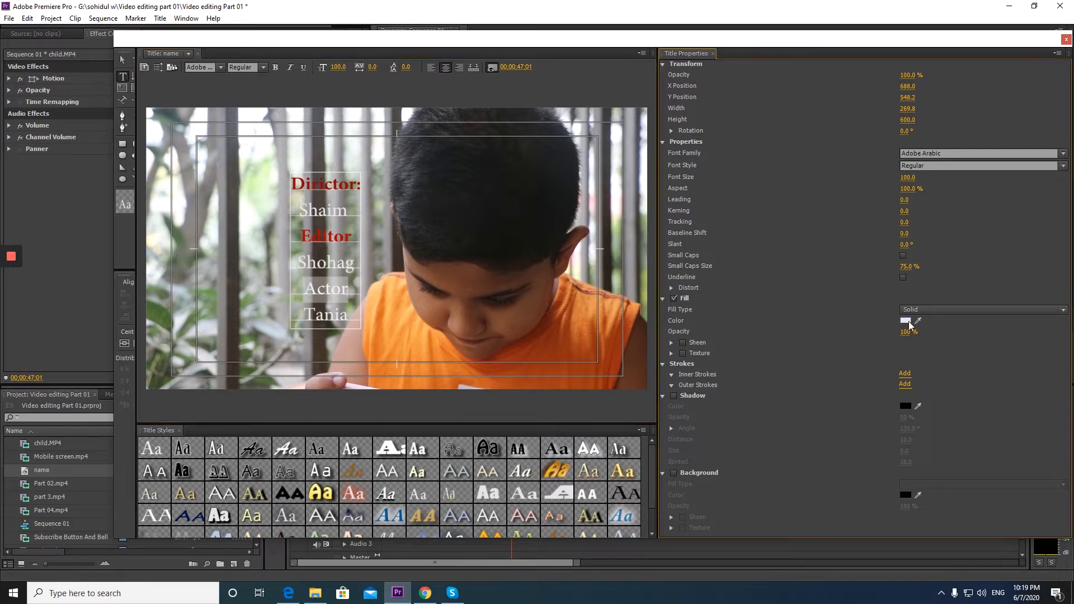
mouse_move(522, 331)
mouse_down()
mouse_move(535, 312)
mouse_move(549, 323)
mouse_up()
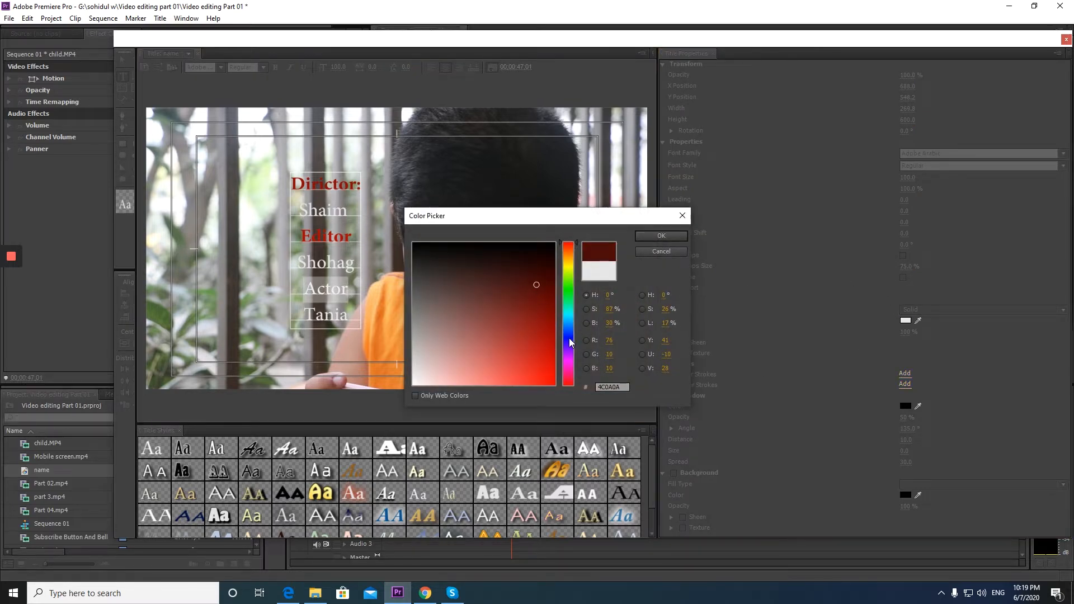
click(570, 342)
click(541, 321)
click(657, 236)
- Move the credits text block to the middle of the frame and close the title editor
click(122, 60)
drag(316, 241, 381, 245)
click(490, 249)
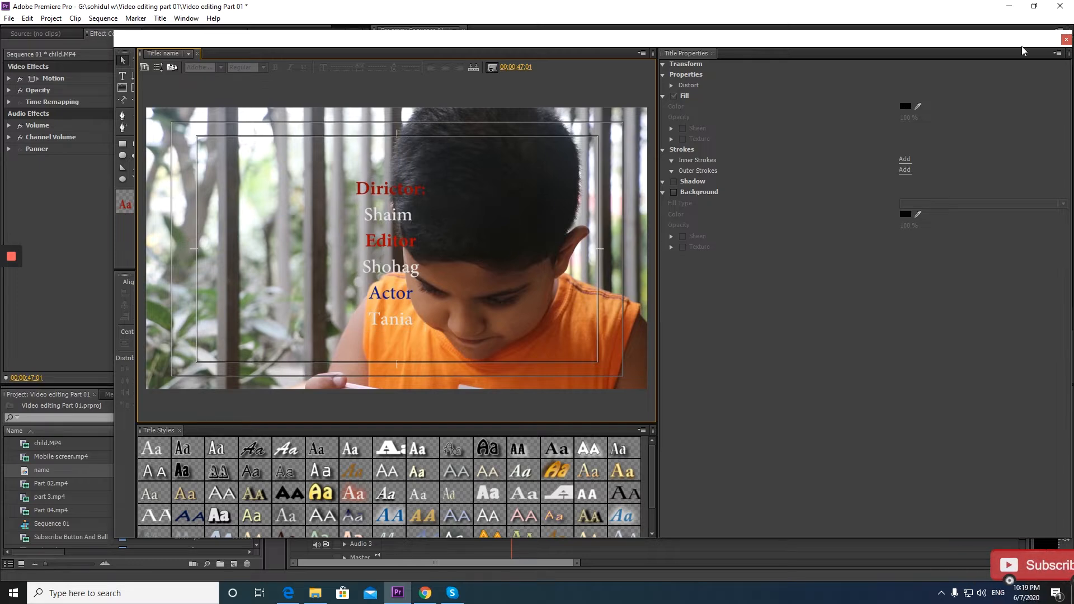
click(1067, 40)
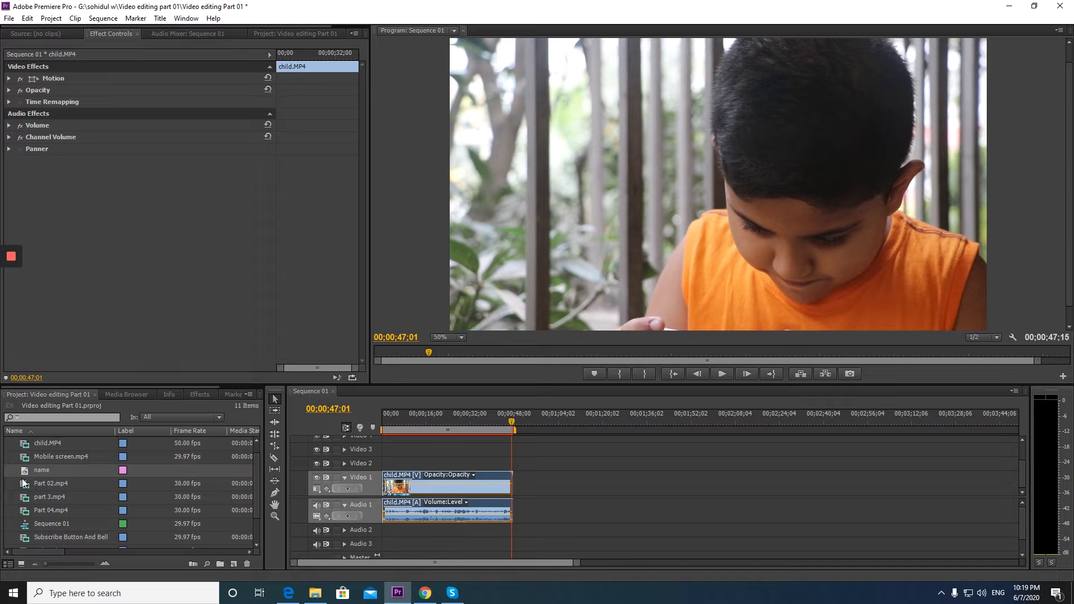
- Place the name title on Video 1 directly after the child.MP4 clip
drag(24, 478, 418, 505)
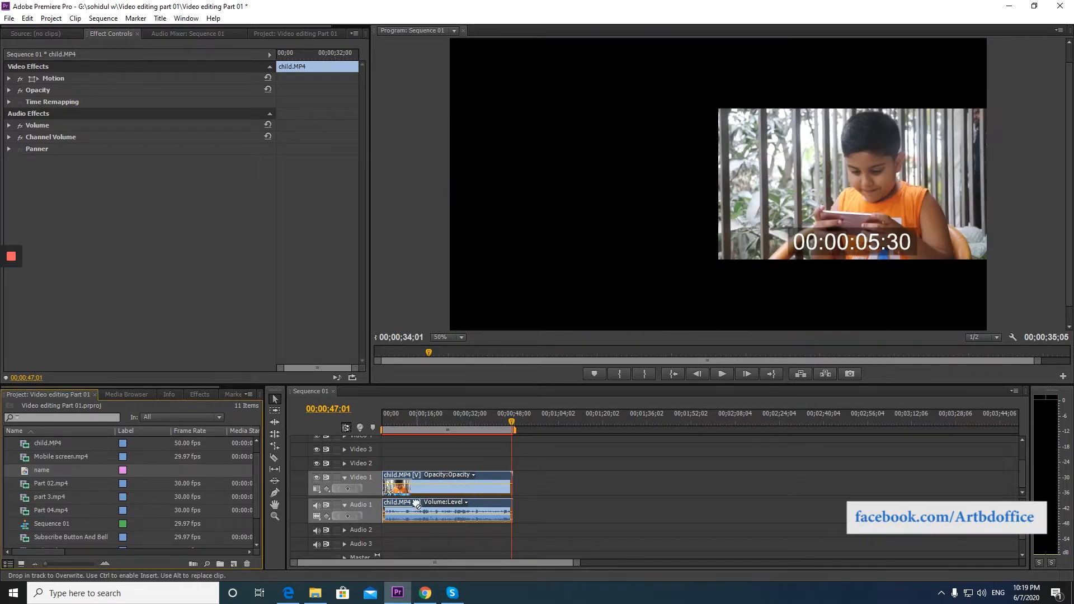
drag(514, 494, 516, 494)
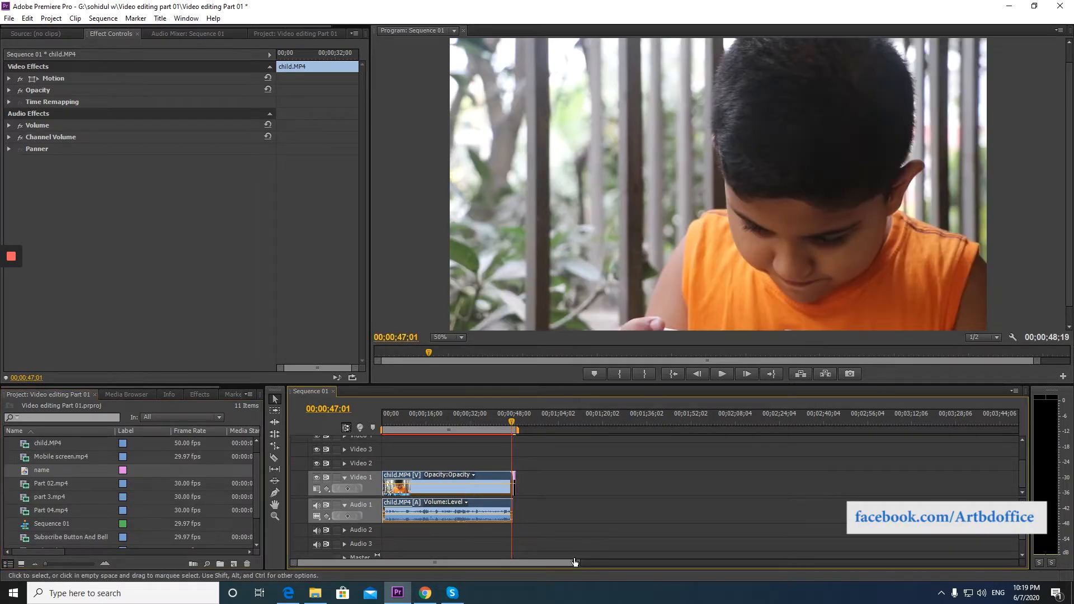
drag(577, 563, 491, 554)
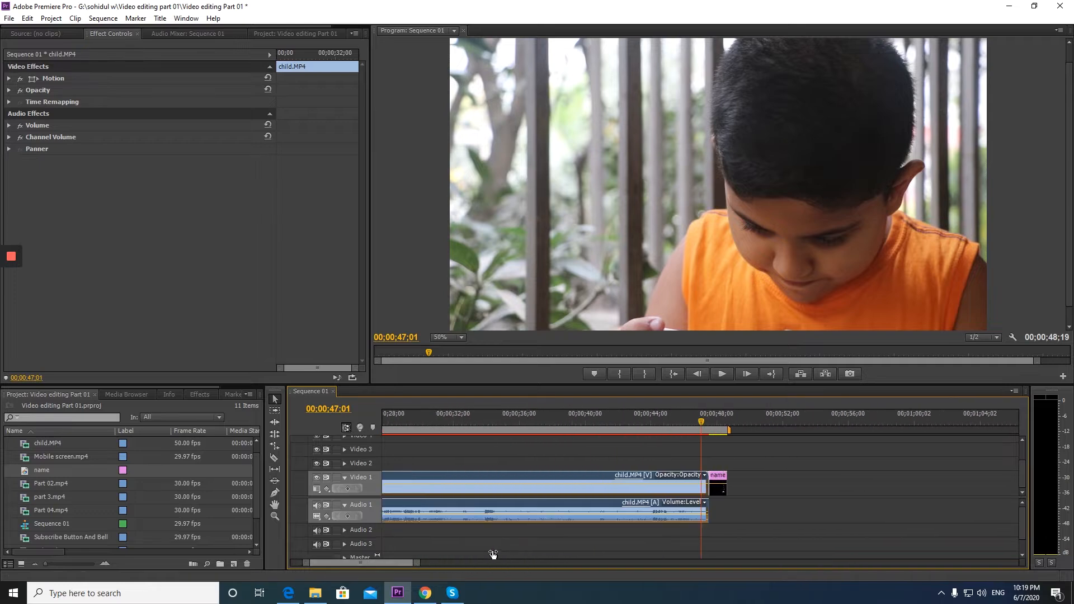
- Extend the name title clip to end at 00;00;50;12 and play the cut from child.MP4 into it
drag(703, 422, 705, 422)
key(space)
key(space)
drag(726, 481, 756, 479)
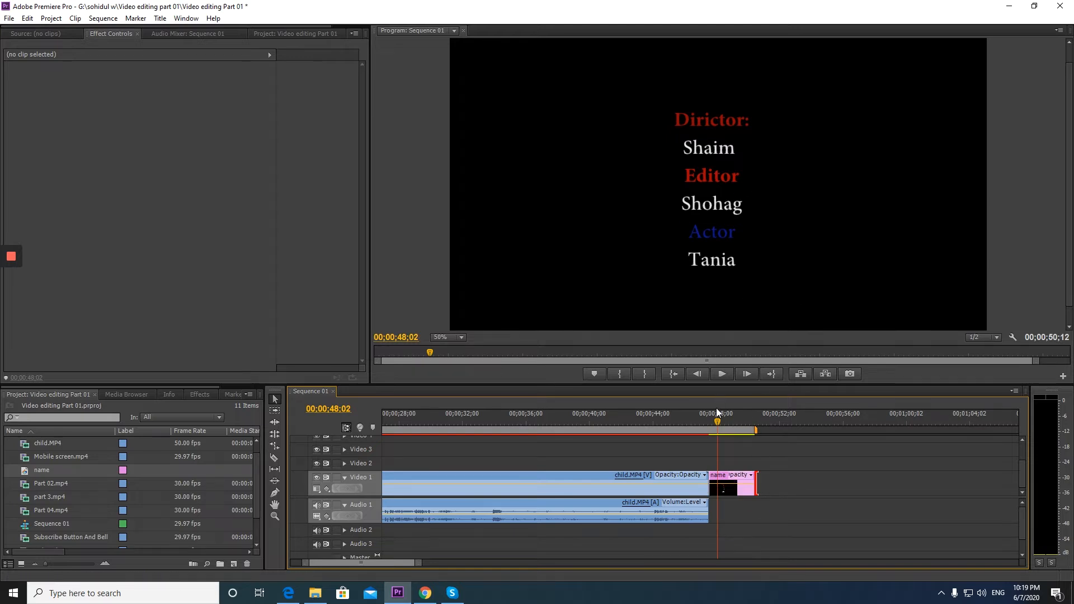
drag(708, 429, 703, 430)
key(space)
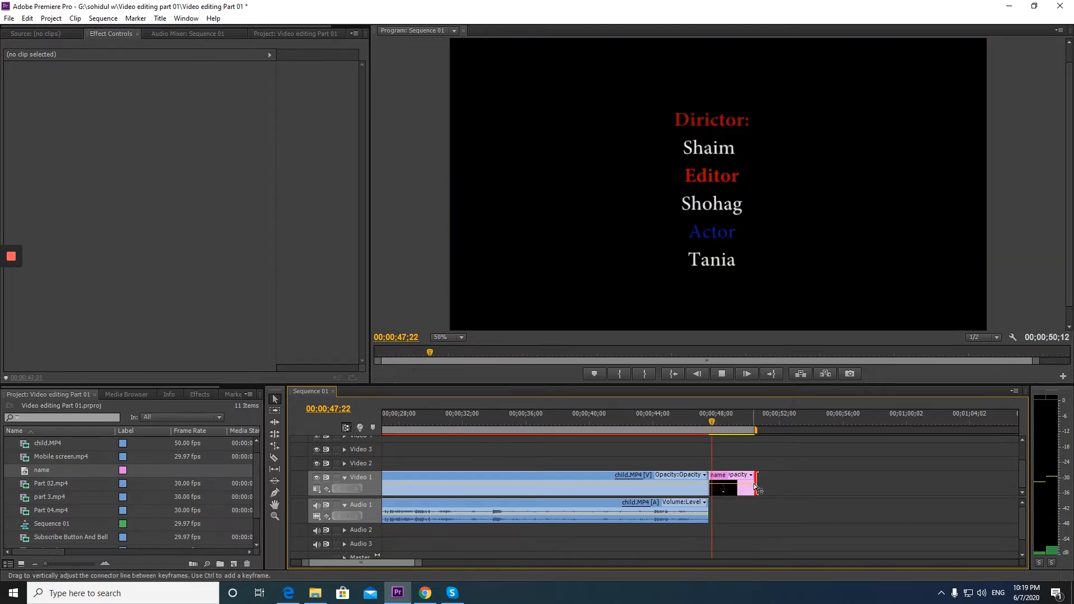
- Fade out the child.MP4 clip with Opacity keyframes of 100% at 00;00;46;17 and 0% at 00;00;47;14
click(733, 485)
click(692, 429)
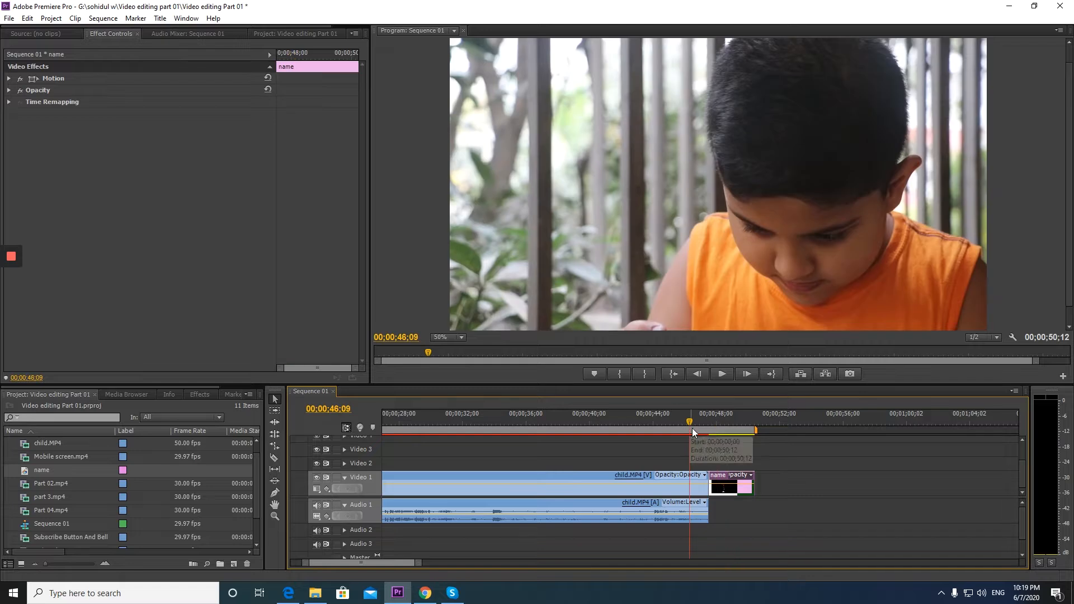
mouse_move(690, 426)
mouse_down()
mouse_move(703, 421)
mouse_move(694, 421)
mouse_up()
click(666, 474)
click(646, 475)
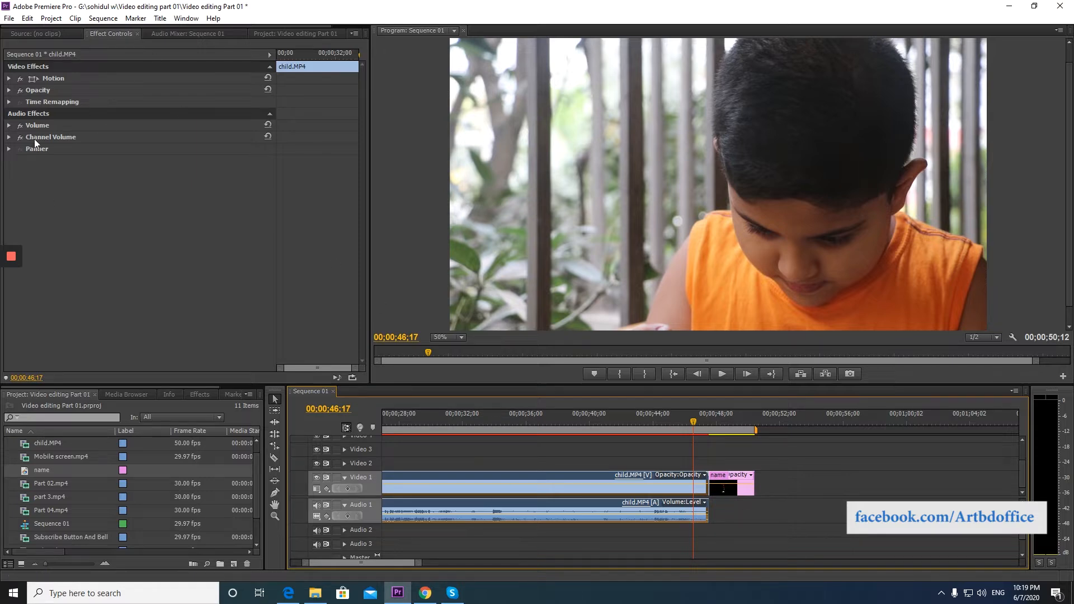
click(9, 91)
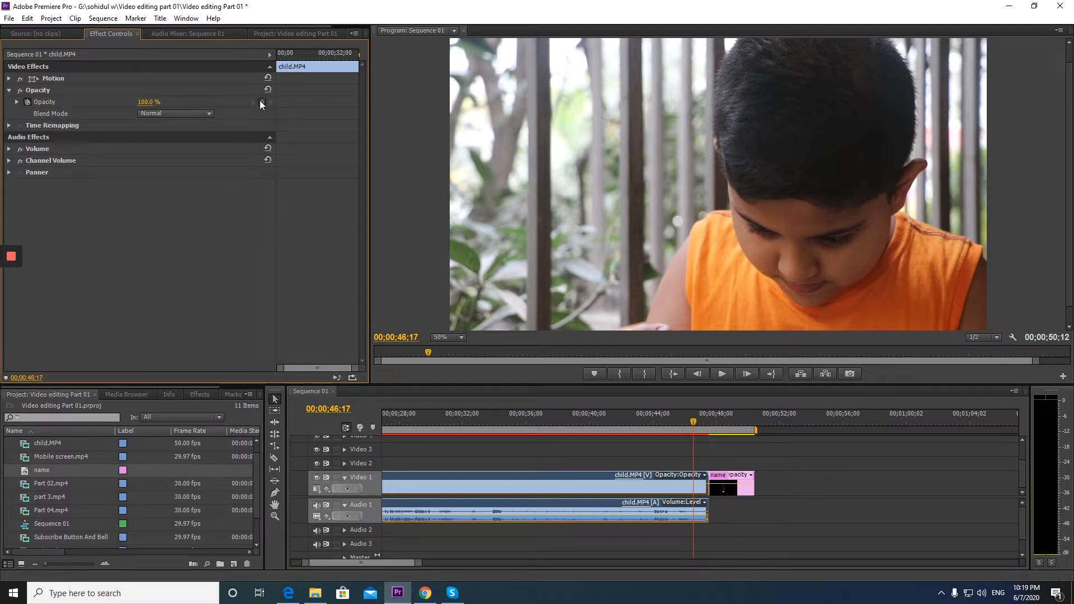
click(16, 102)
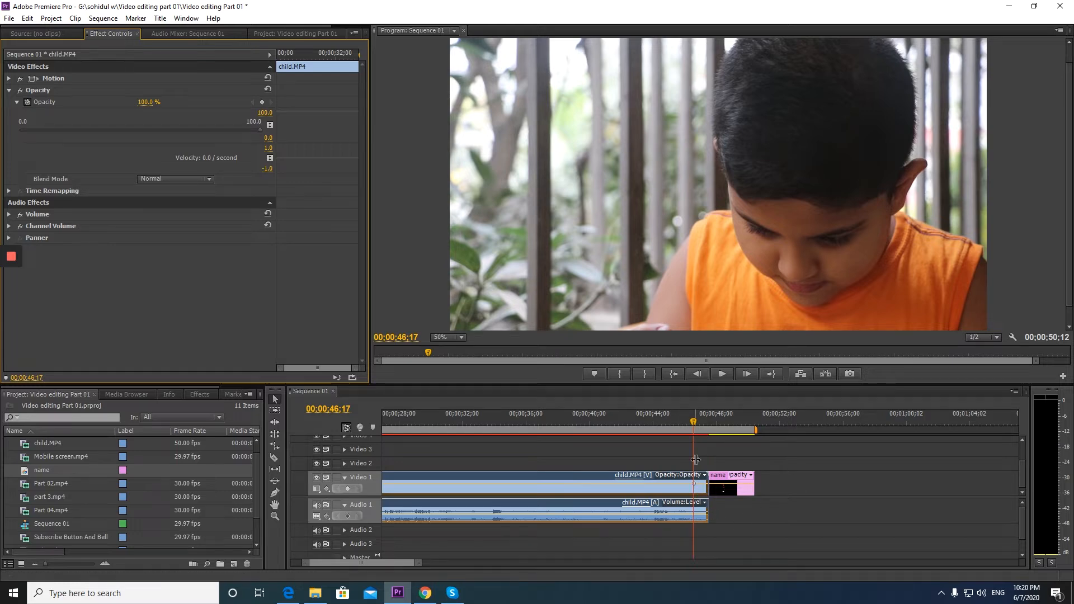
drag(697, 421, 708, 428)
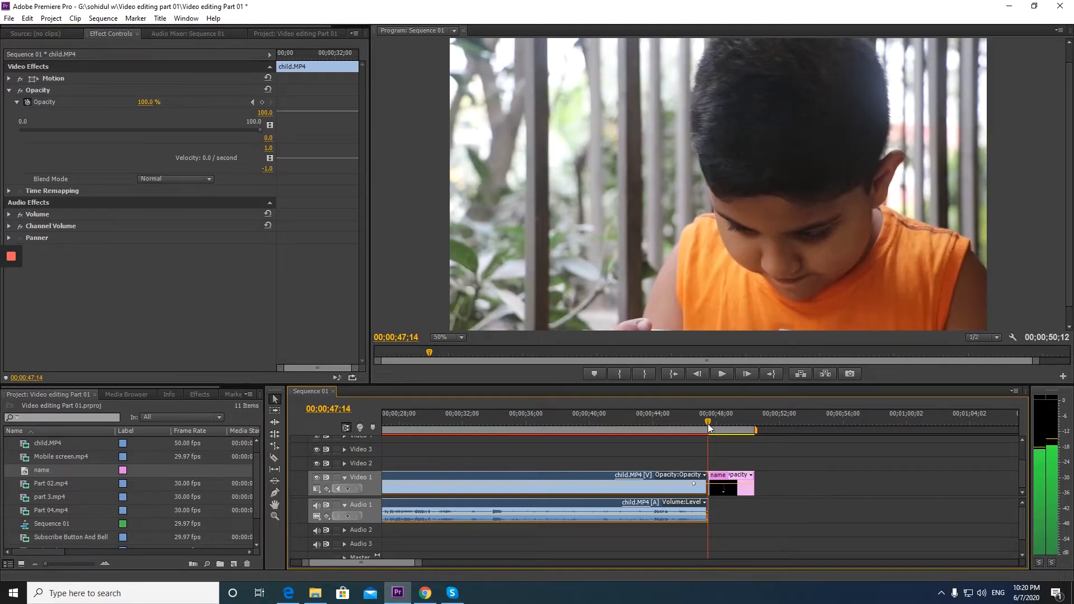
drag(260, 130, 12, 132)
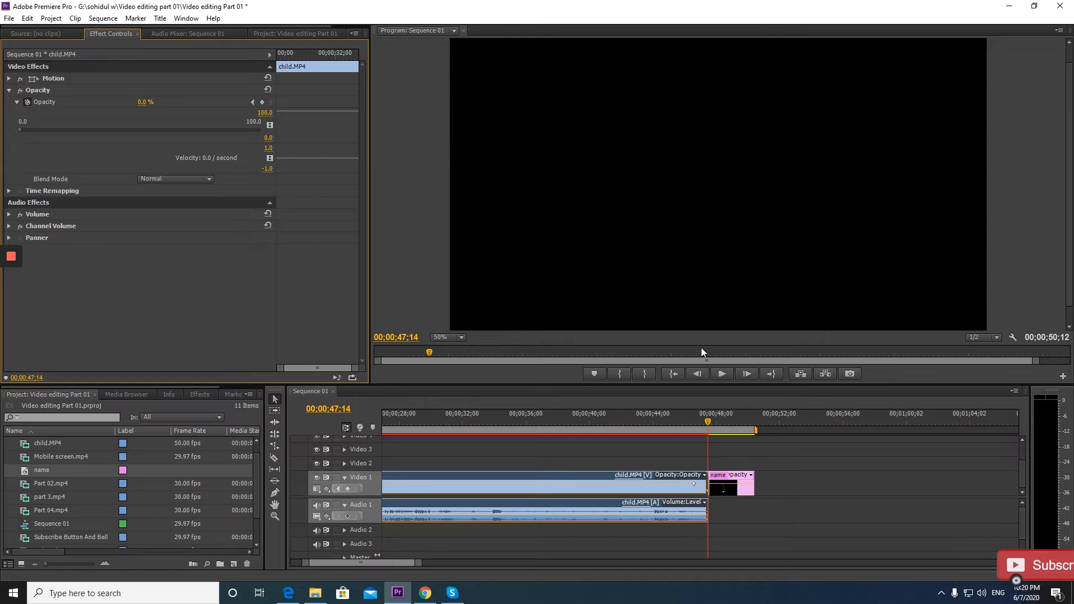
- Play the end of child.MP4 into the title to check the fade-out
click(692, 424)
key(space)
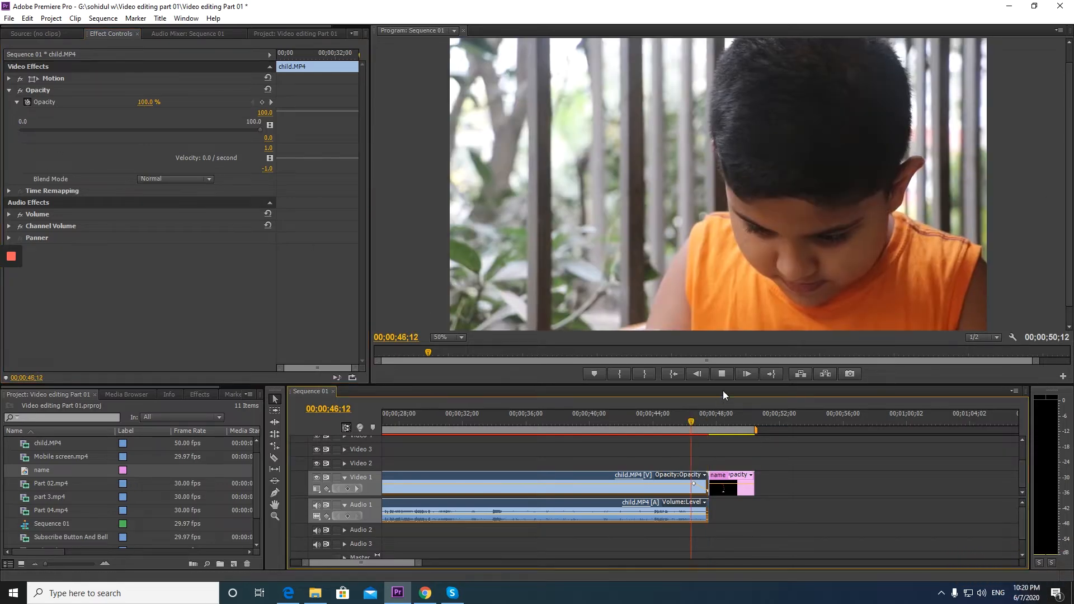
key(space)
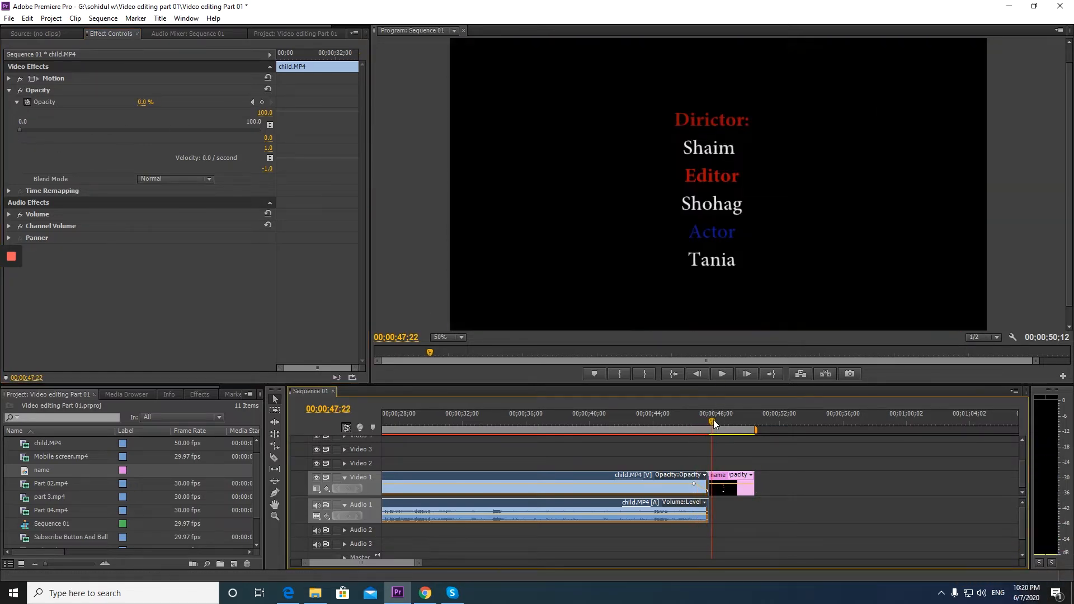
click(693, 422)
key(space)
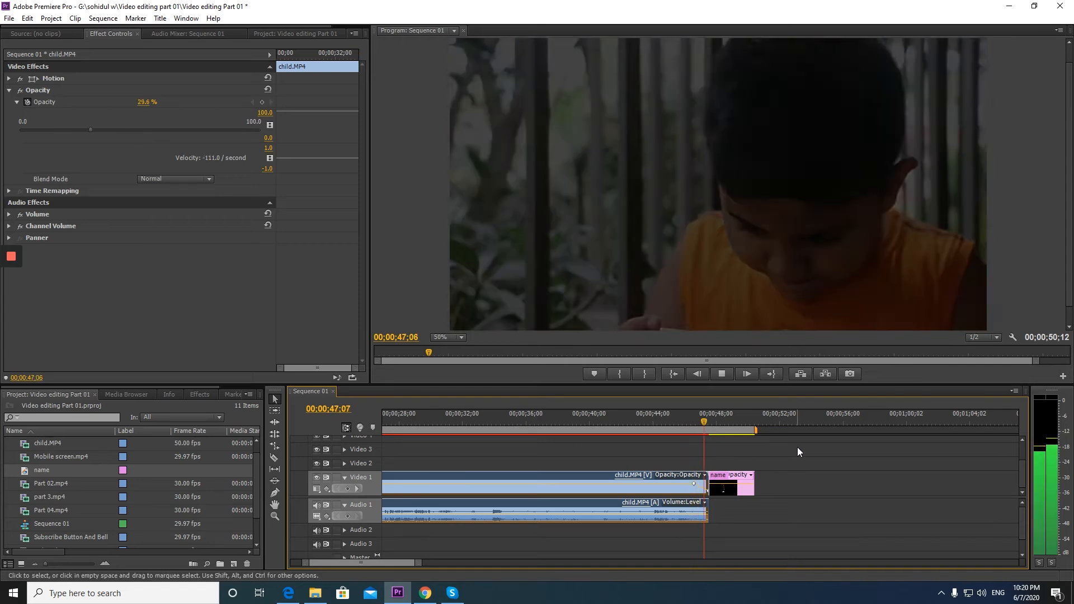
key(space)
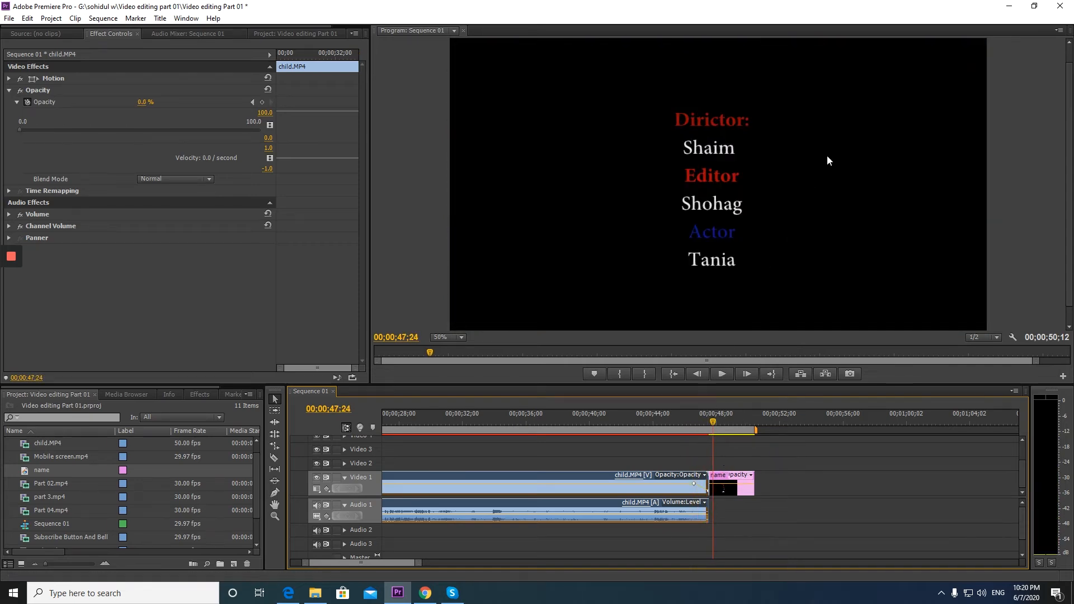
- Move the name title to Video 2 so it overlaps the end of child.MP4, and go to its start at 00;00;47;01
click(720, 476)
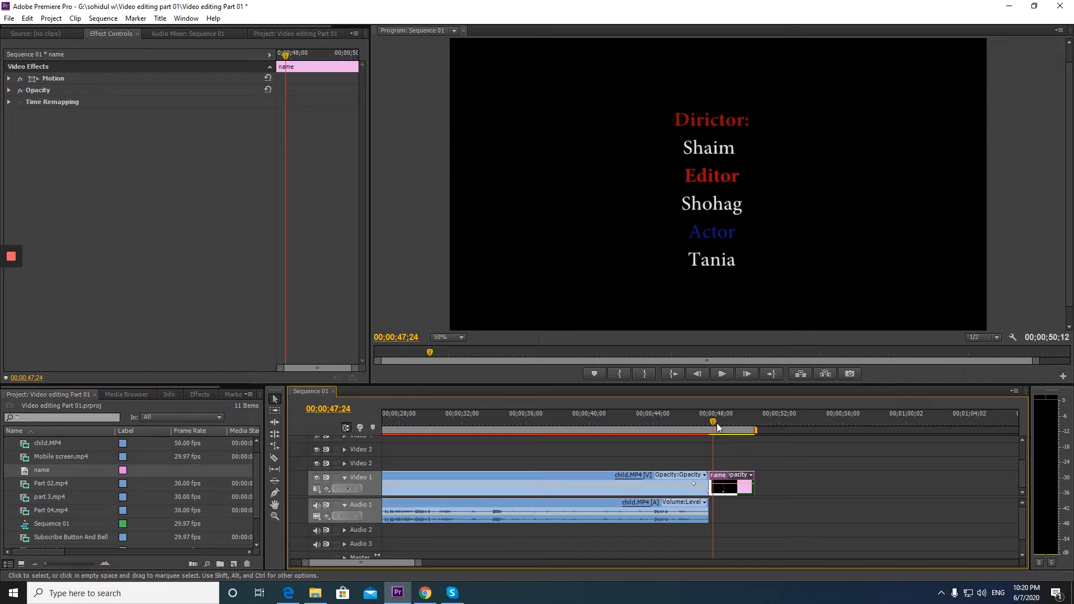
mouse_move(721, 477)
mouse_down()
mouse_move(711, 463)
mouse_move(775, 464)
mouse_move(713, 465)
mouse_up()
drag(712, 423, 701, 422)
- Move the title down to Position 998.0, 1352.0 and add a Position keyframe there at 00;00;47;01
drag(711, 145, 727, 346)
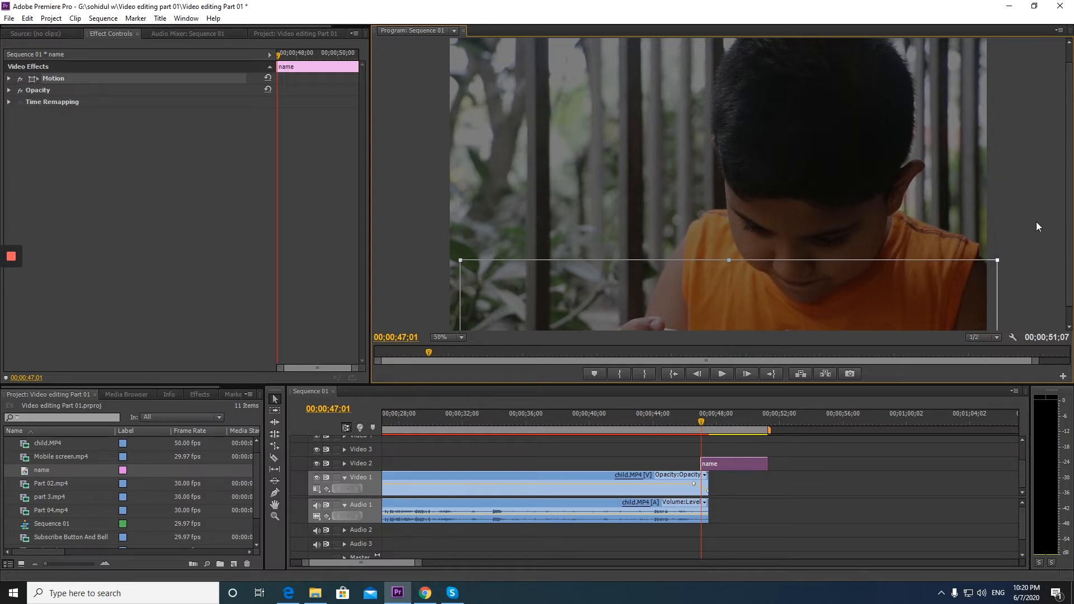
scroll(953, 274, down, 2)
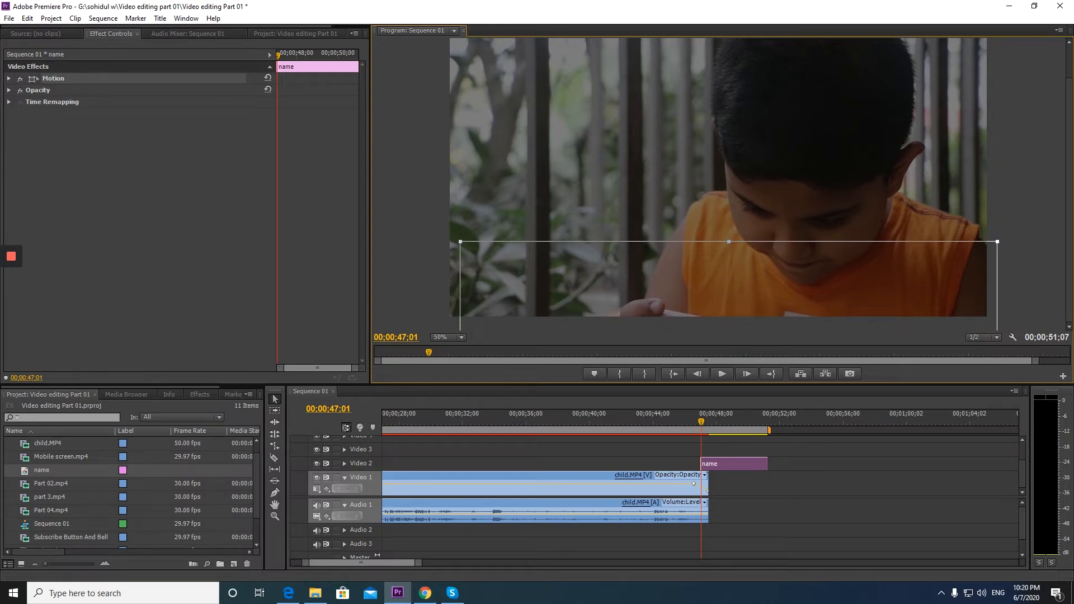
click(9, 79)
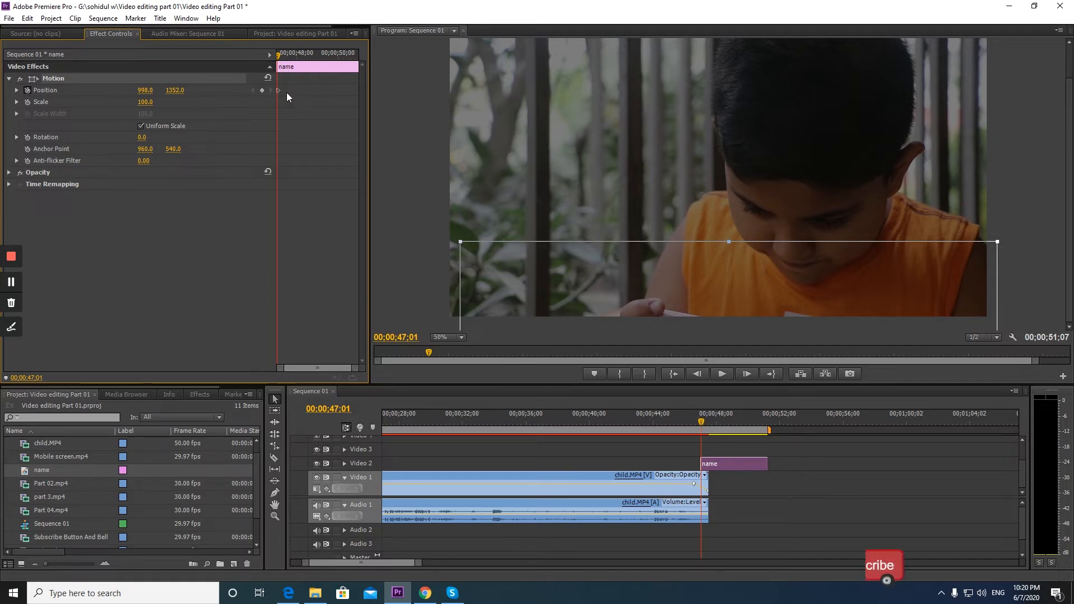
- Add a second Position keyframe at 00;00;47;20 with the title raised to 986.0, 485.0
click(281, 56)
drag(281, 58, 290, 58)
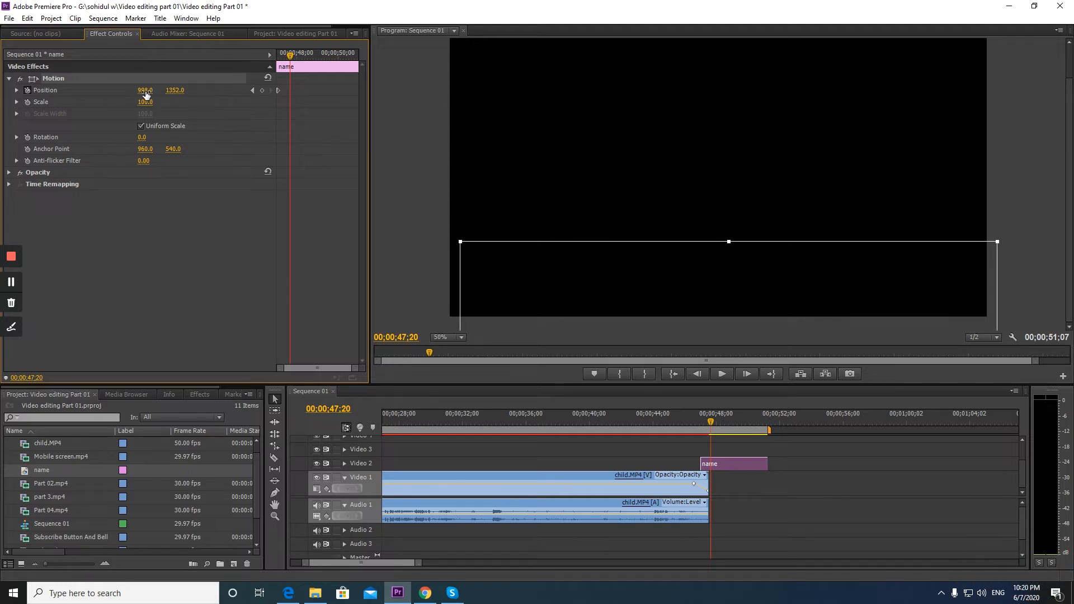
mouse_move(175, 93)
mouse_down()
mouse_move(193, 93)
mouse_move(37, 112)
mouse_move(178, 92)
mouse_up()
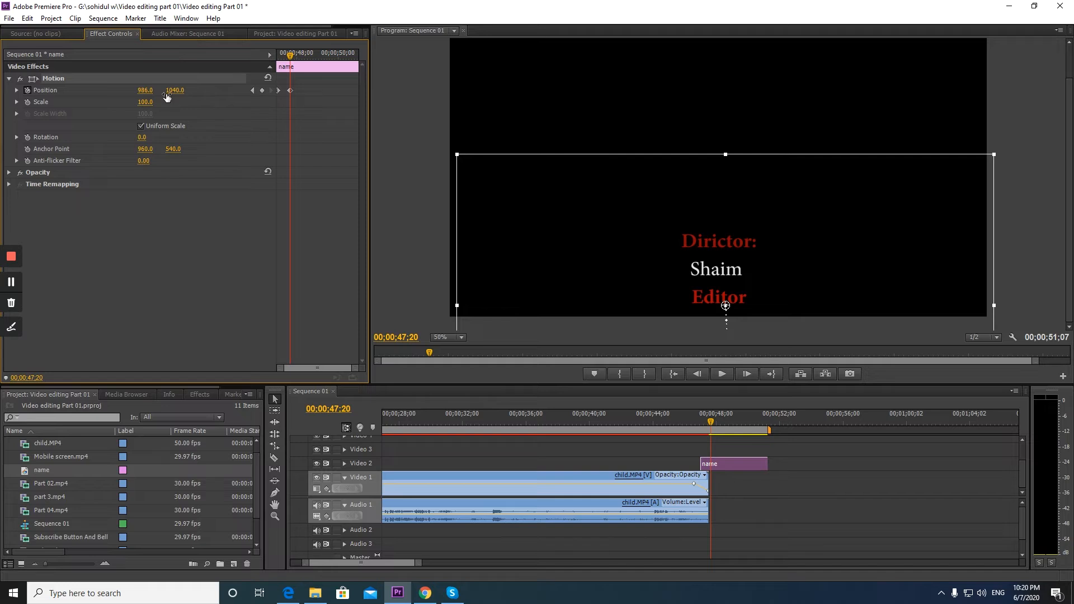
drag(178, 96, 56, 94)
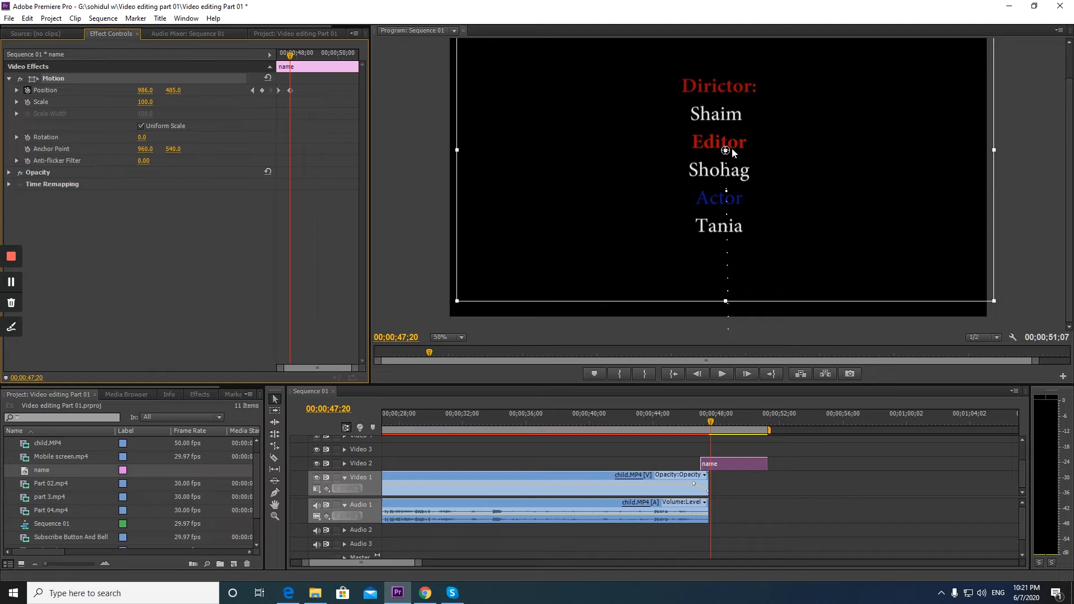
mouse_move(1069, 176)
mouse_down()
mouse_move(1070, 160)
mouse_move(1071, 183)
mouse_move(1071, 170)
mouse_up()
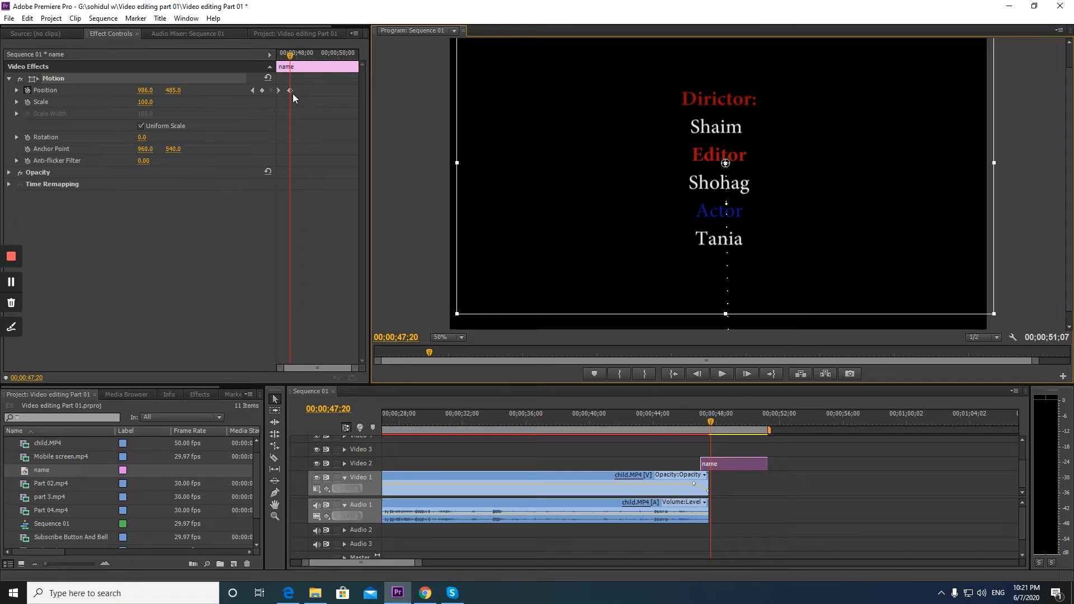
- Move the title's second Position keyframe to about 00;00;49;21 and play the animation from the title's start
drag(291, 90, 332, 92)
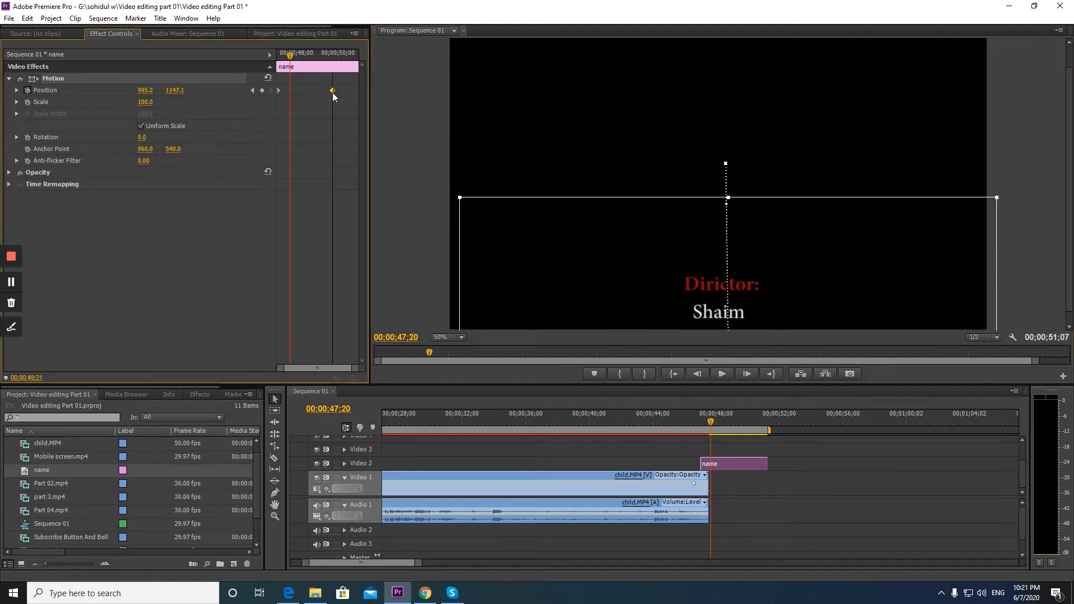
drag(290, 54, 267, 54)
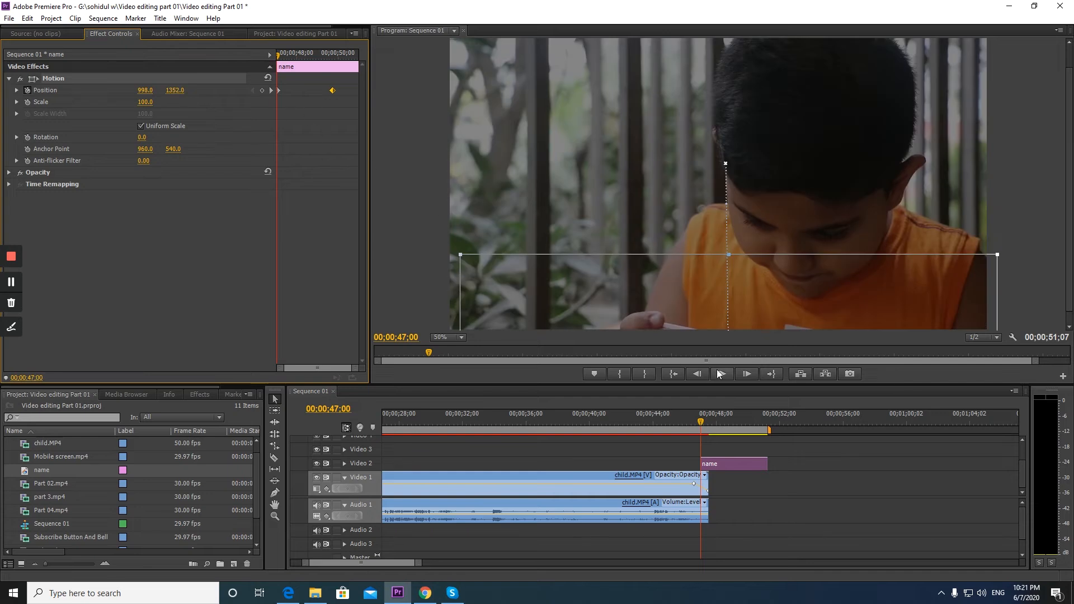
click(722, 374)
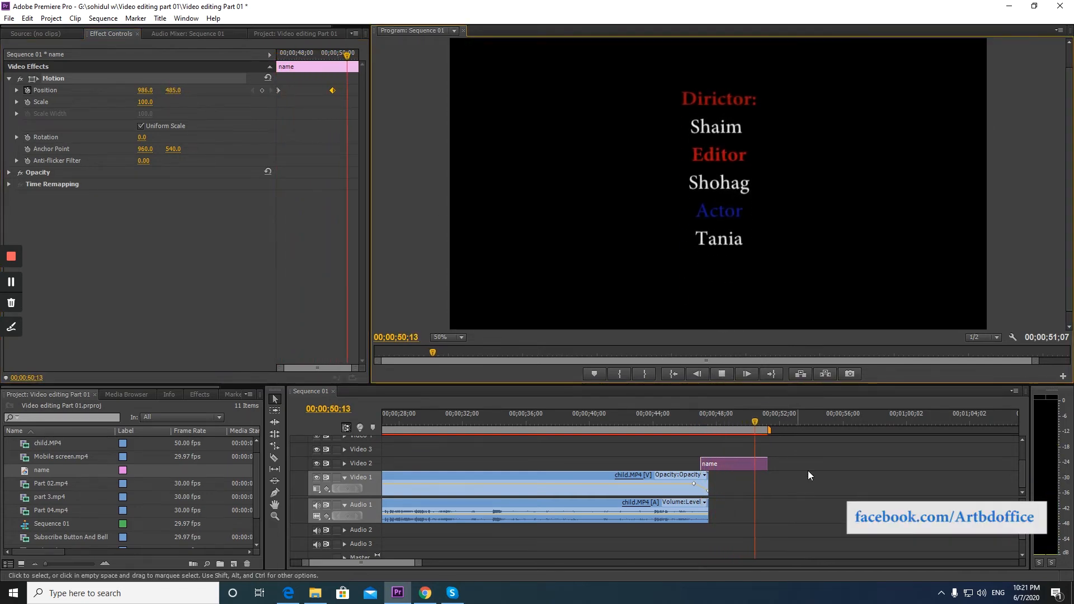
- Extend the name title clip to end at 00;00;53;08 and move its last Position keyframe to about 00;00;51;15
drag(767, 464, 799, 463)
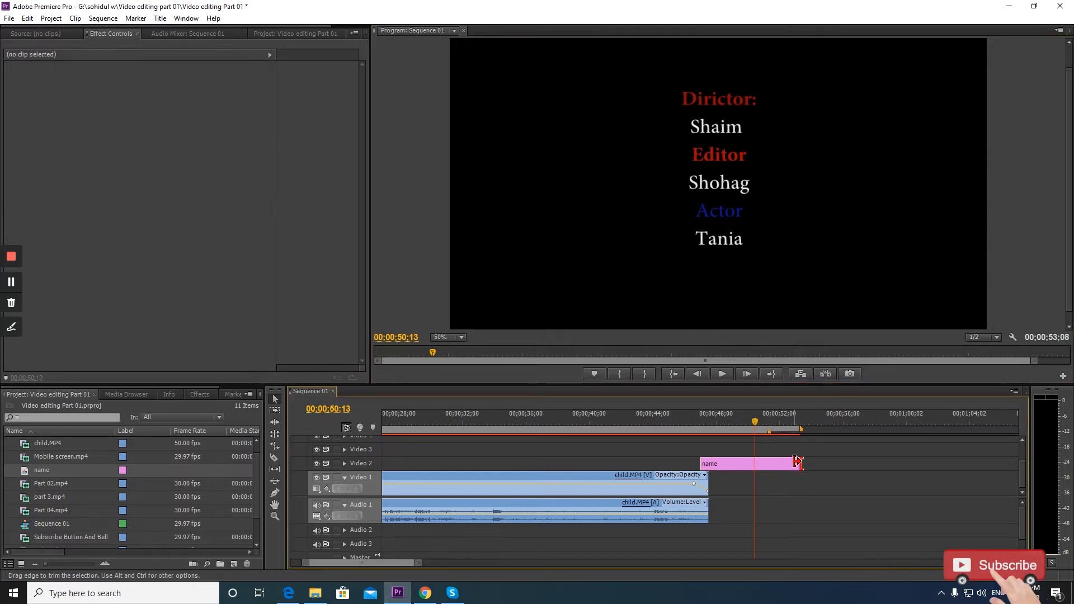
click(747, 467)
drag(314, 90, 339, 91)
- Play the sequence from around the title's start to check the slower upward movement of the credits
click(702, 424)
drag(700, 424, 697, 425)
key(space)
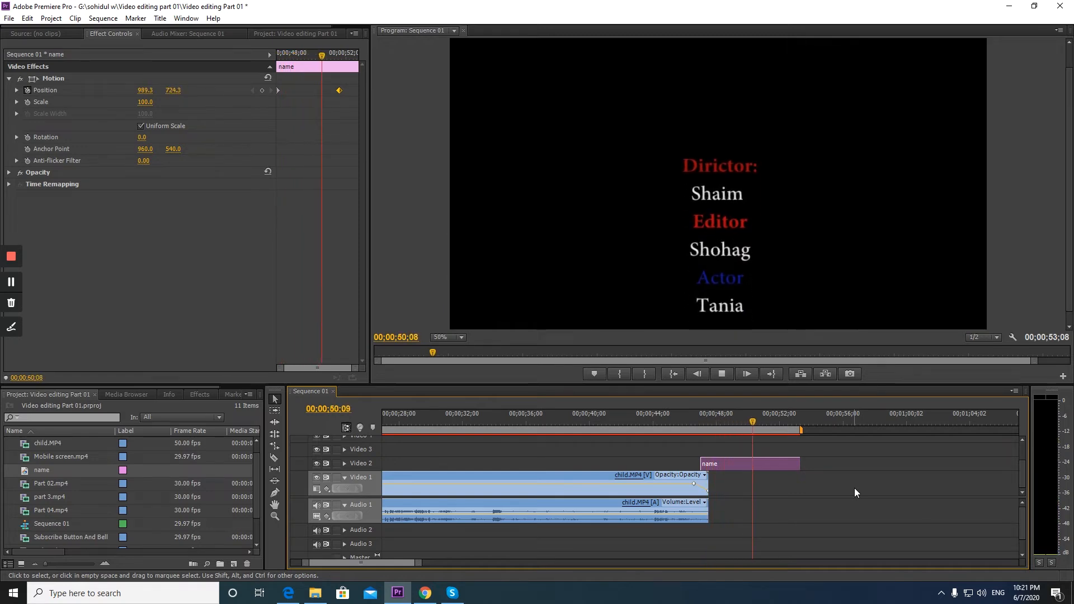
click(696, 419)
mouse_move(696, 420)
mouse_down()
mouse_move(721, 422)
mouse_move(695, 432)
mouse_move(715, 432)
mouse_move(706, 429)
mouse_up()
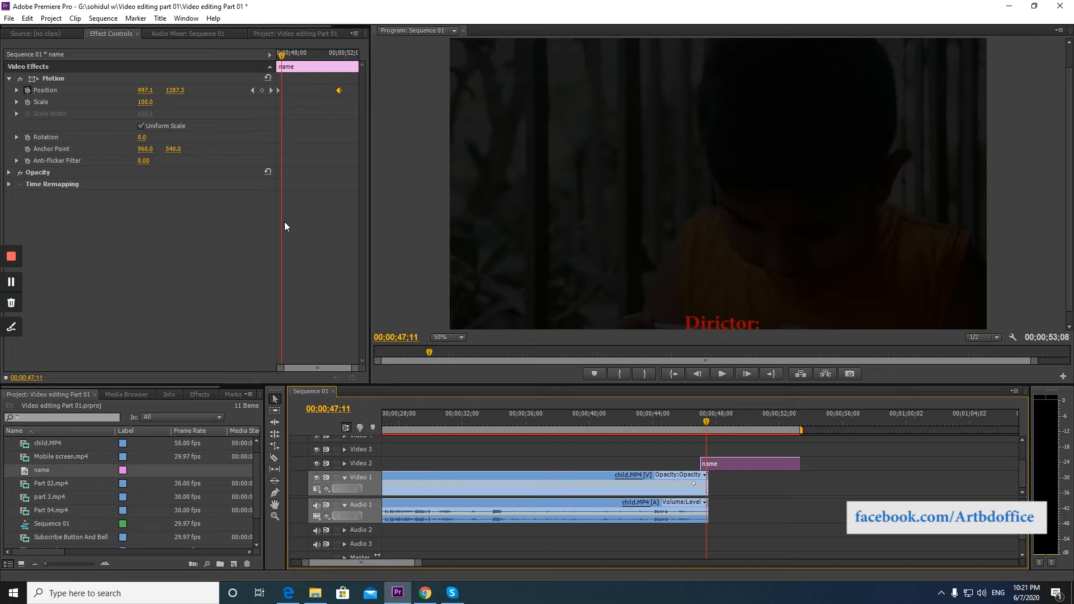
key(space)
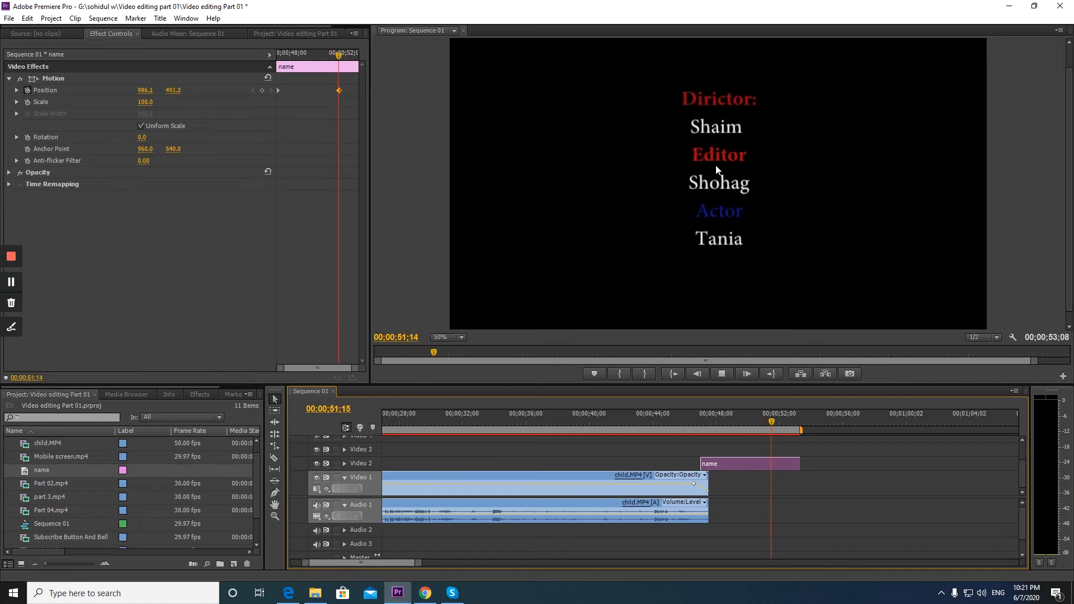
- Keyframe the name title's Opacity at 100% at 00;00;51;24 and 0% at 00;00;53;09 so it fades out
mouse_move(780, 422)
mouse_down()
mouse_move(741, 421)
mouse_move(783, 422)
mouse_move(778, 435)
mouse_up()
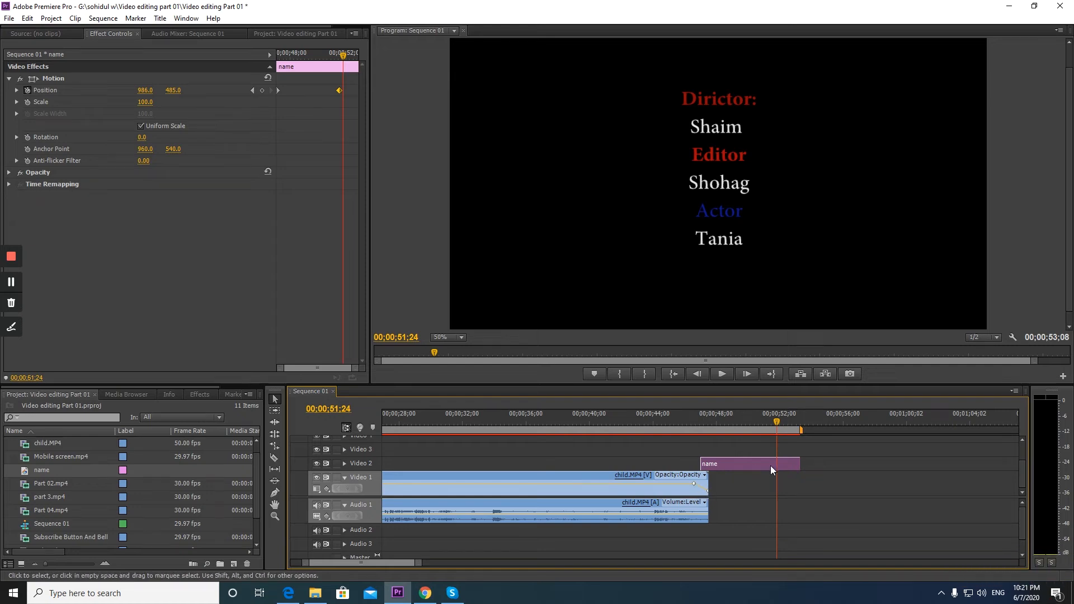
click(9, 173)
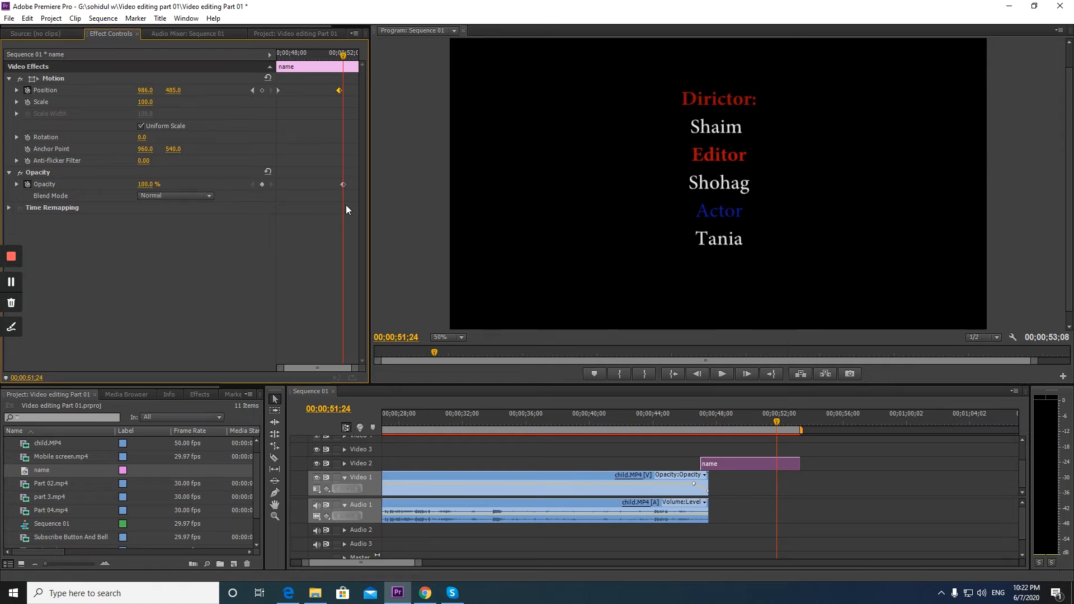
drag(778, 419, 801, 428)
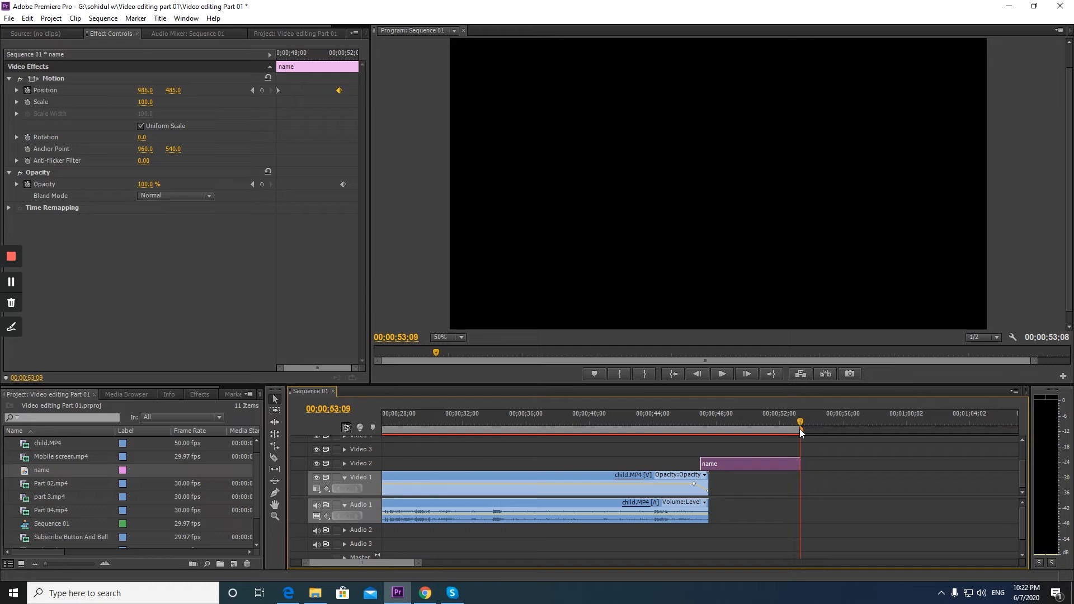
drag(151, 185, 79, 245)
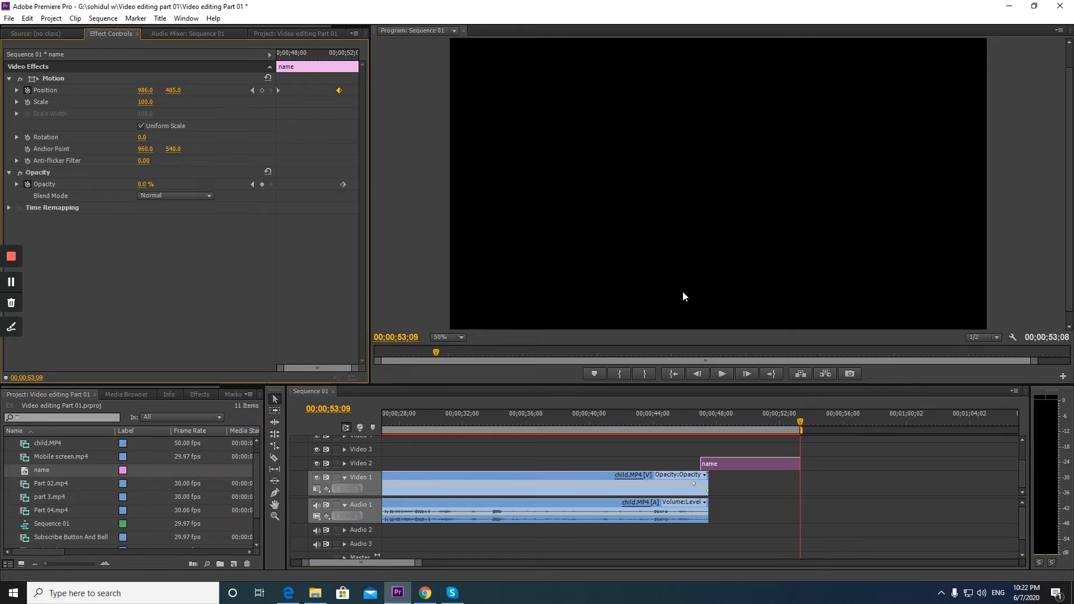
- Play the name title from its start to check the fade-out, and scrub the beginning of the whole sequence
click(700, 428)
key(space)
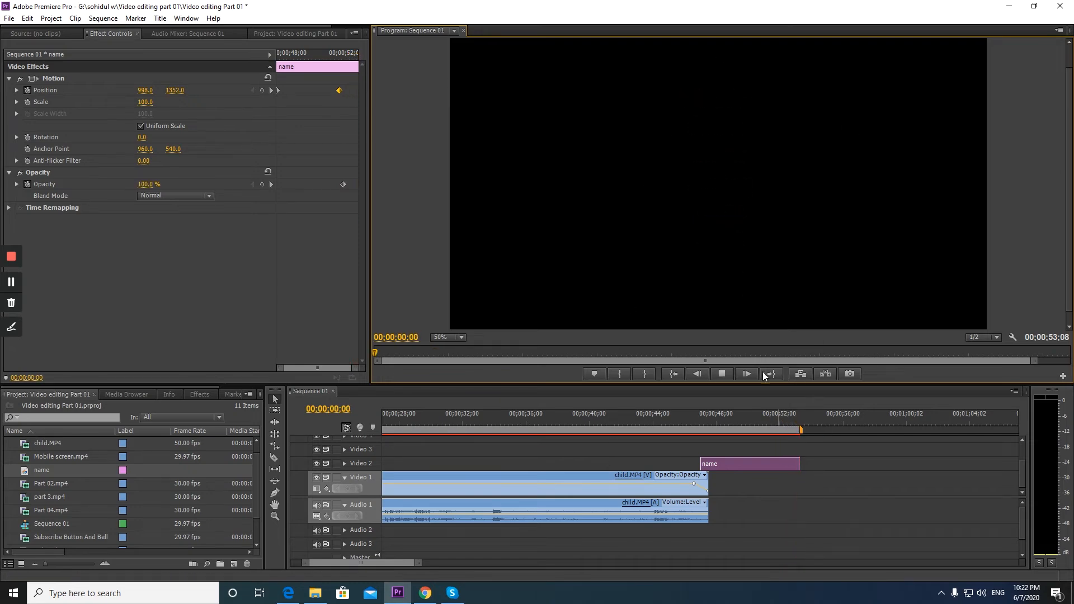
drag(408, 563, 723, 539)
drag(385, 421, 411, 428)
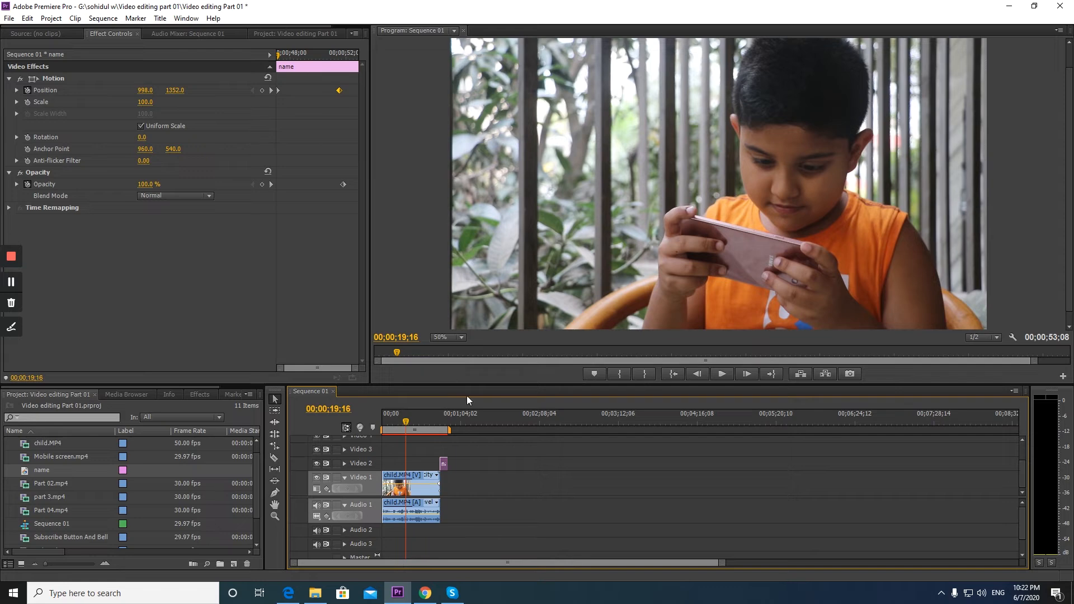
- Shift the child and name title clips together about 24 seconds later, leaving an empty gap at the sequence start
drag(493, 385, 483, 449)
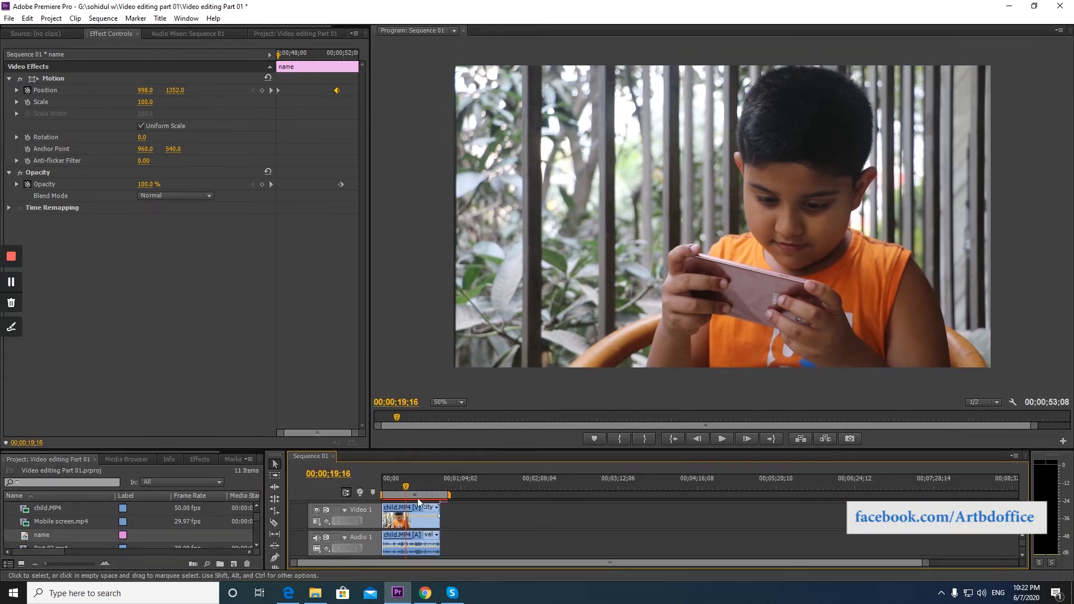
drag(404, 488, 381, 508)
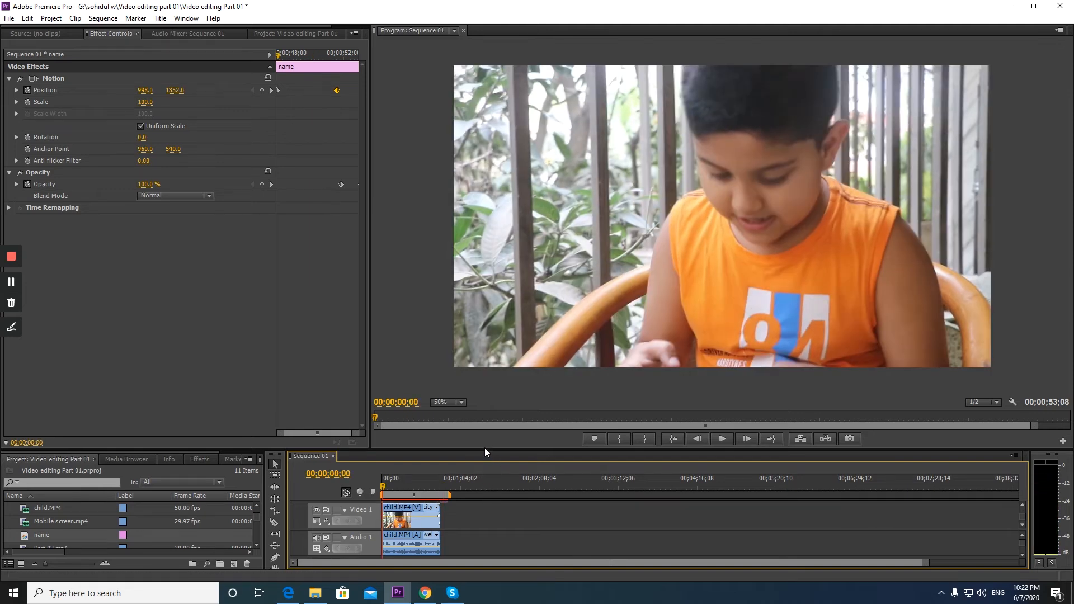
drag(486, 448, 486, 353)
drag(486, 505, 425, 464)
click(440, 444)
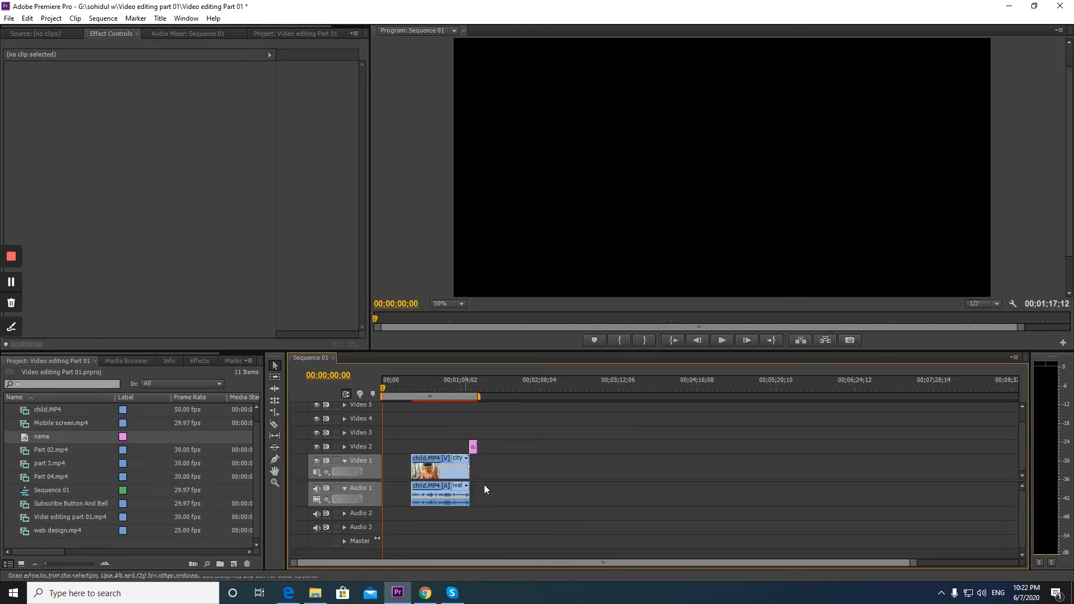
- Import the Mobile screen video from the Mobile screen folder into the project
double_click(188, 540)
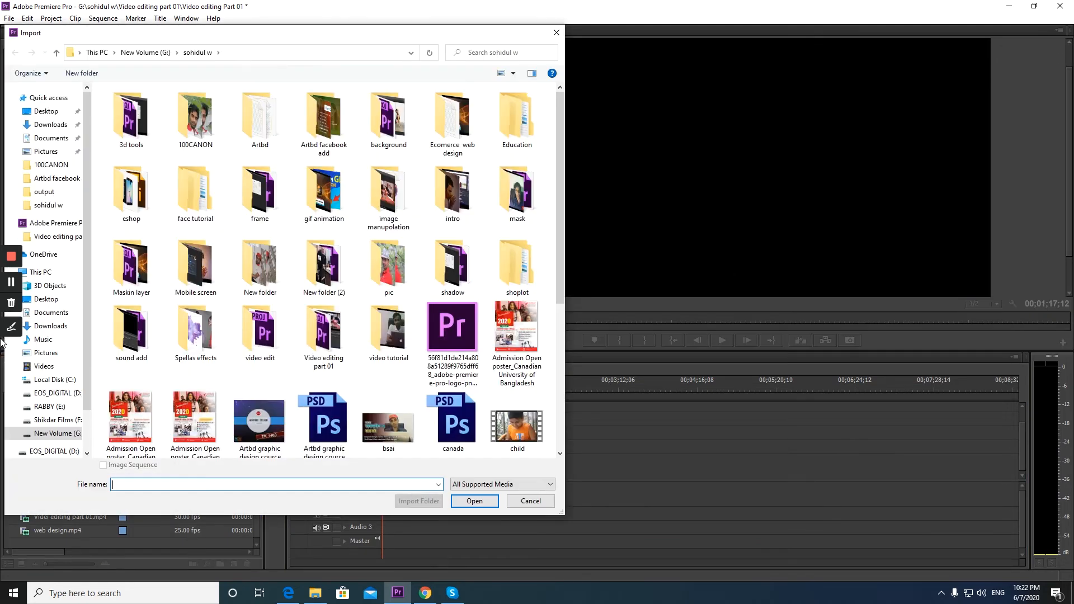
click(195, 273)
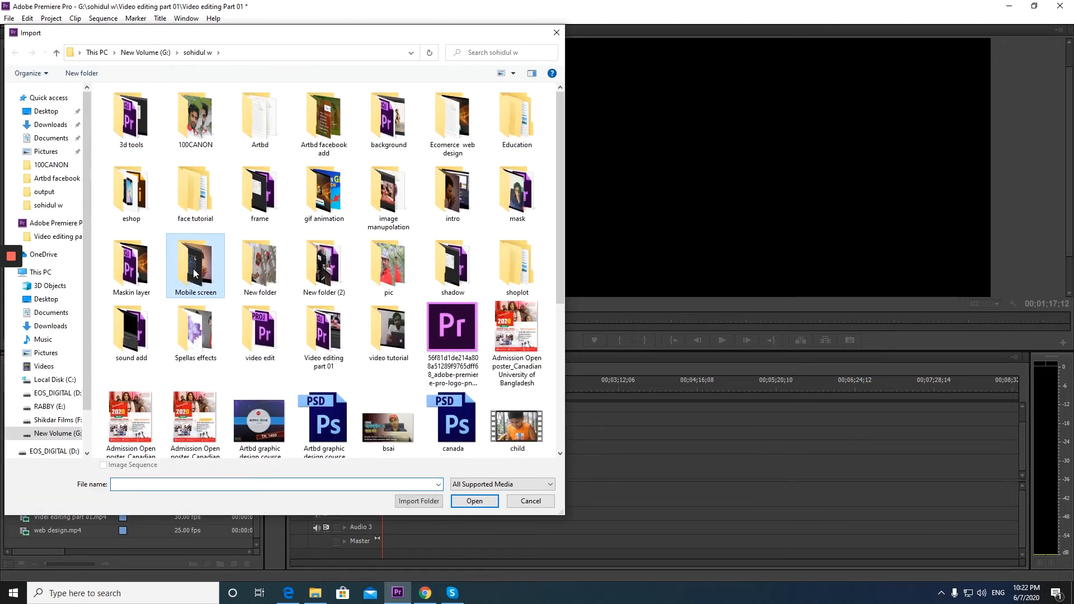
double_click(195, 273)
click(266, 130)
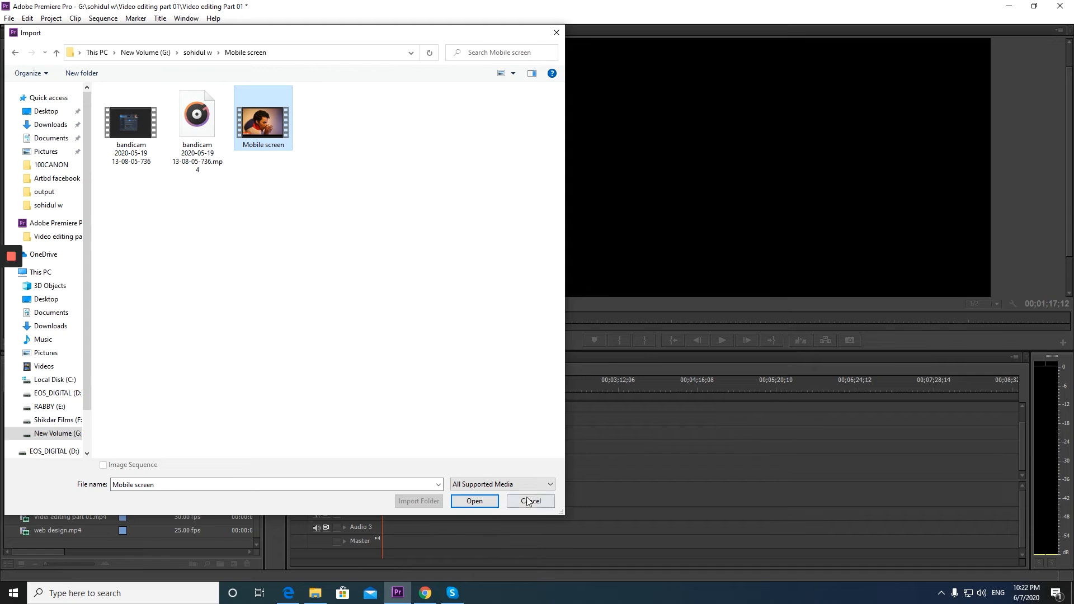
click(491, 506)
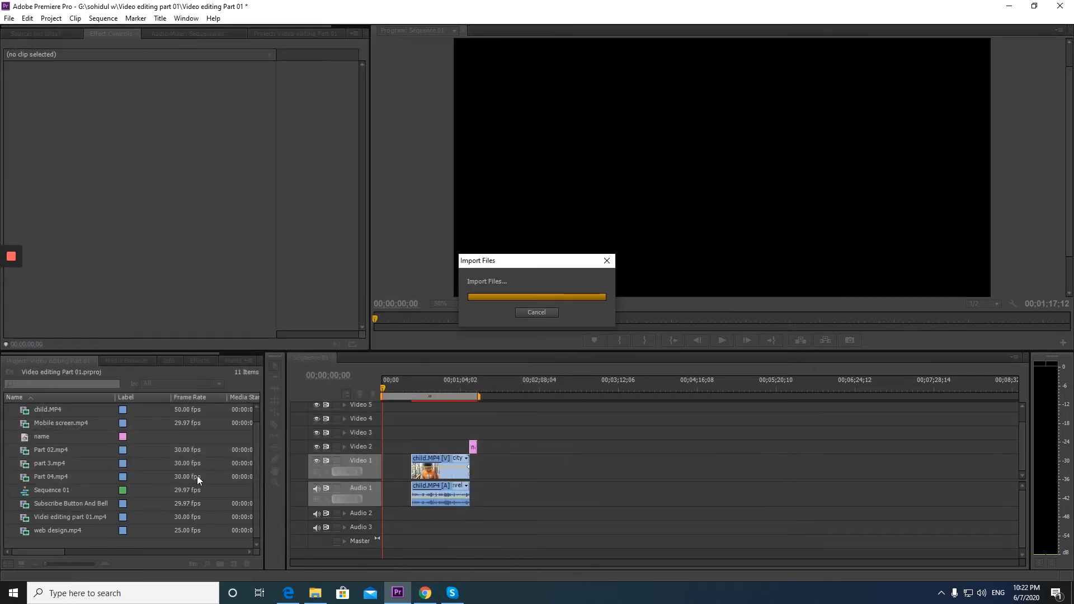
- Try the Mobile screen clip on Video 2 after the name title and delete it from the sequence
drag(29, 436, 512, 448)
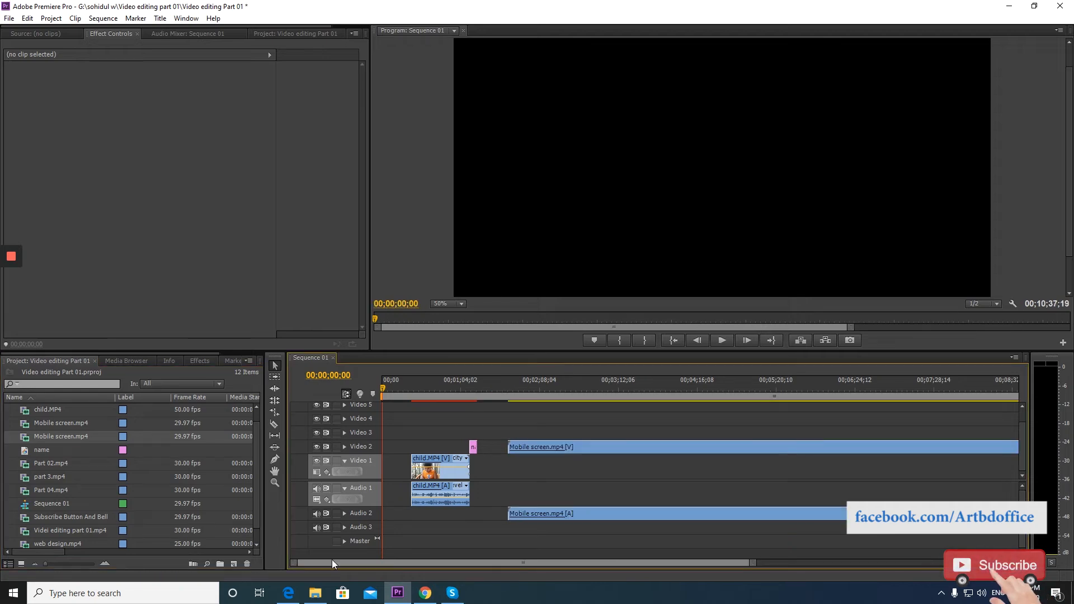
click(583, 448)
key(Delete)
- Import the Personal intro for tutorial video from the intro folder into the project
scroll(166, 542, down, 1)
double_click(164, 543)
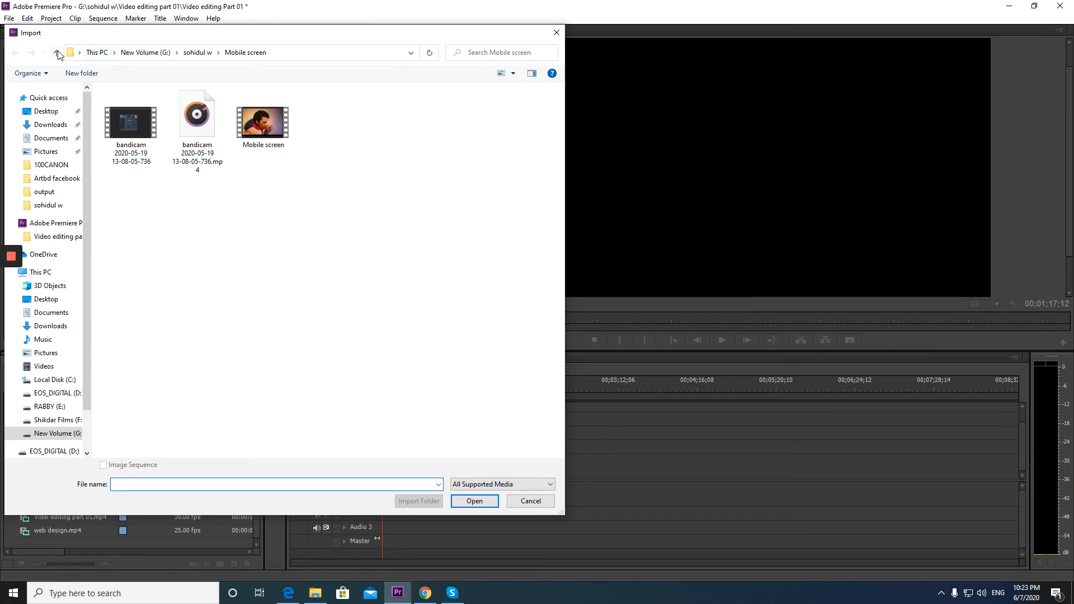
click(57, 53)
double_click(456, 207)
click(131, 328)
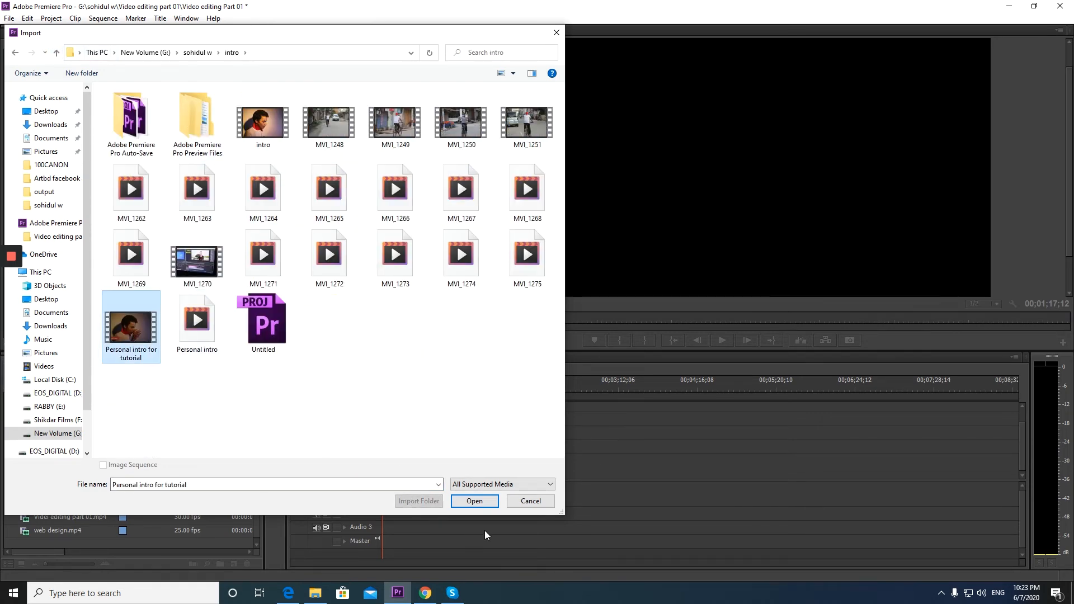
click(476, 501)
- Place the personal intro clip at the sequence start on Video 1 and move the child and name clips directly after it
drag(37, 492, 404, 474)
drag(539, 518, 419, 459)
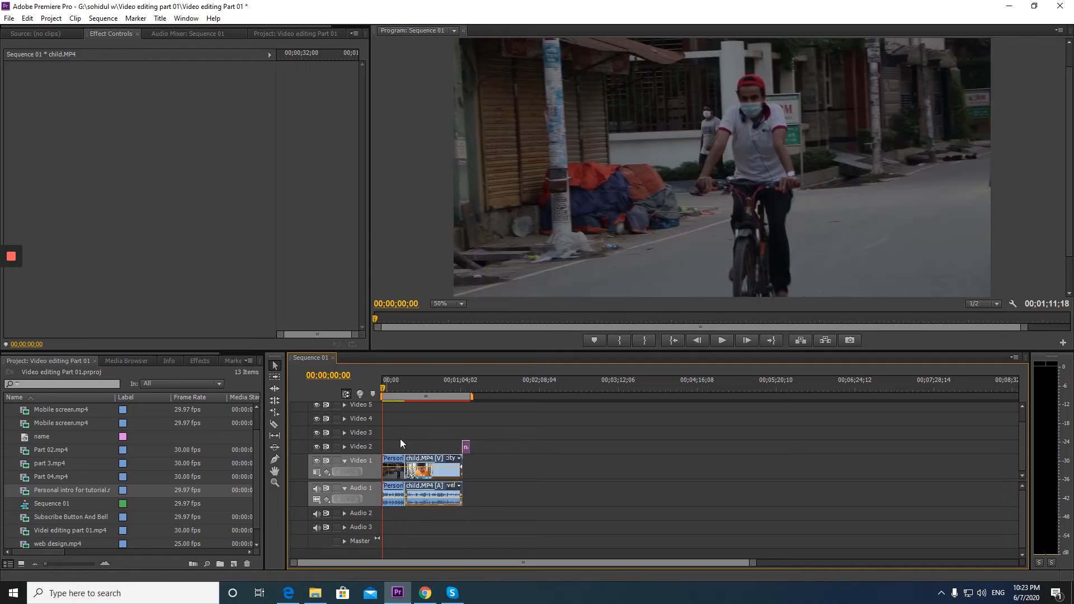
- Play the sequence from the start through the personal intro into the child clip
key(space)
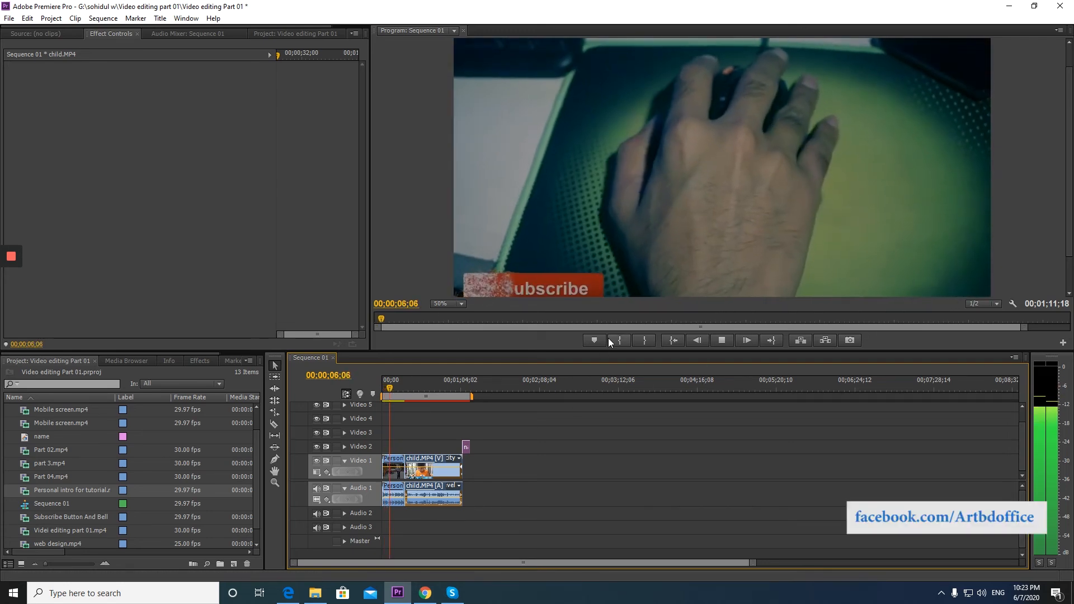
drag(536, 358, 537, 408)
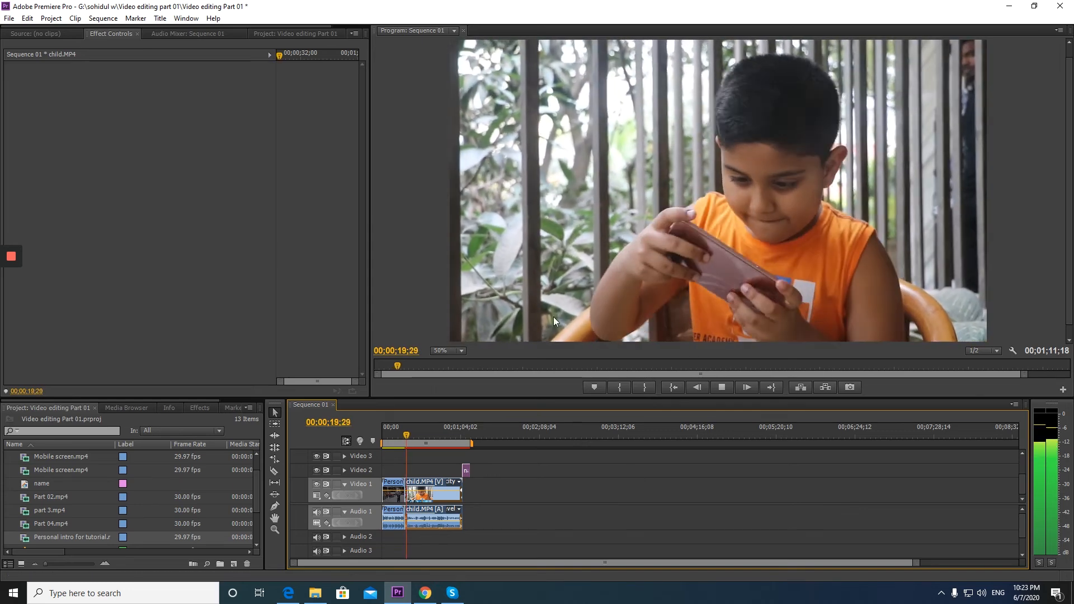
key(space)
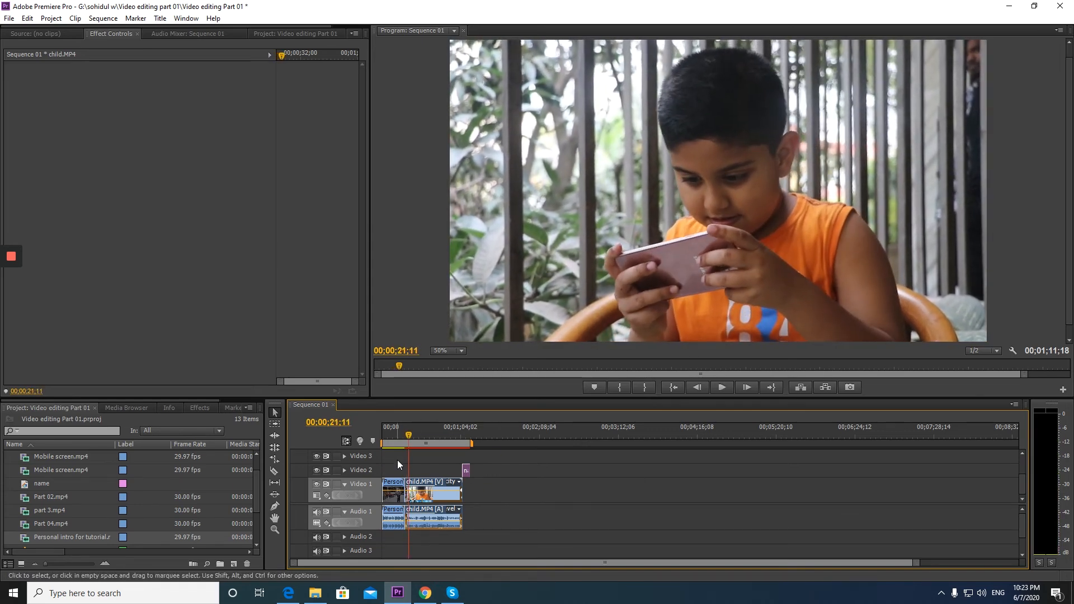
- Scrub the sequence from the intro through the child clip to the end credits to review the finished edit
drag(395, 433, 383, 434)
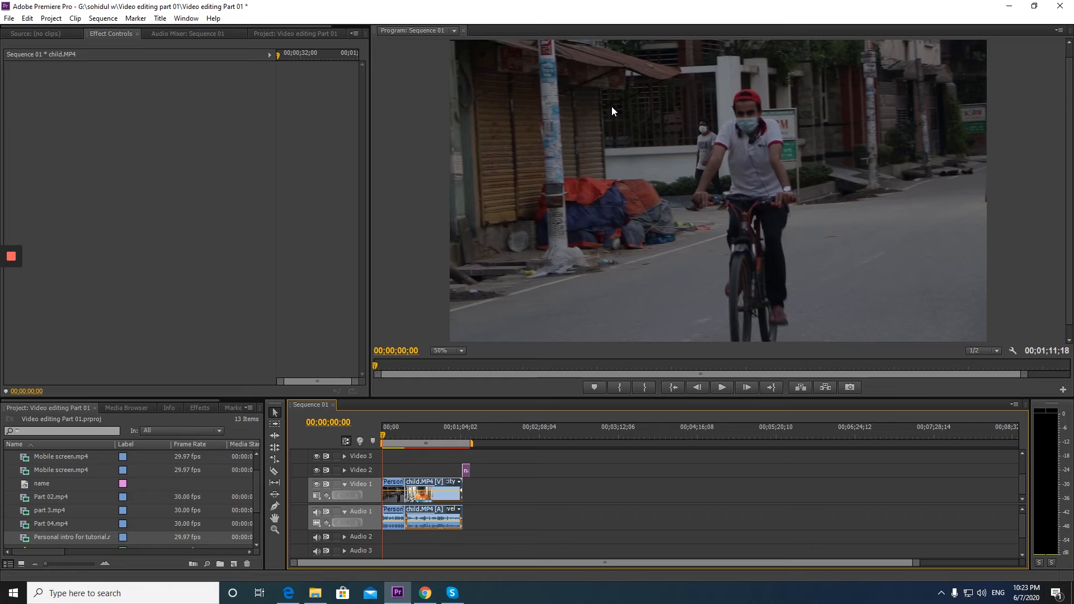
drag(383, 433, 469, 441)
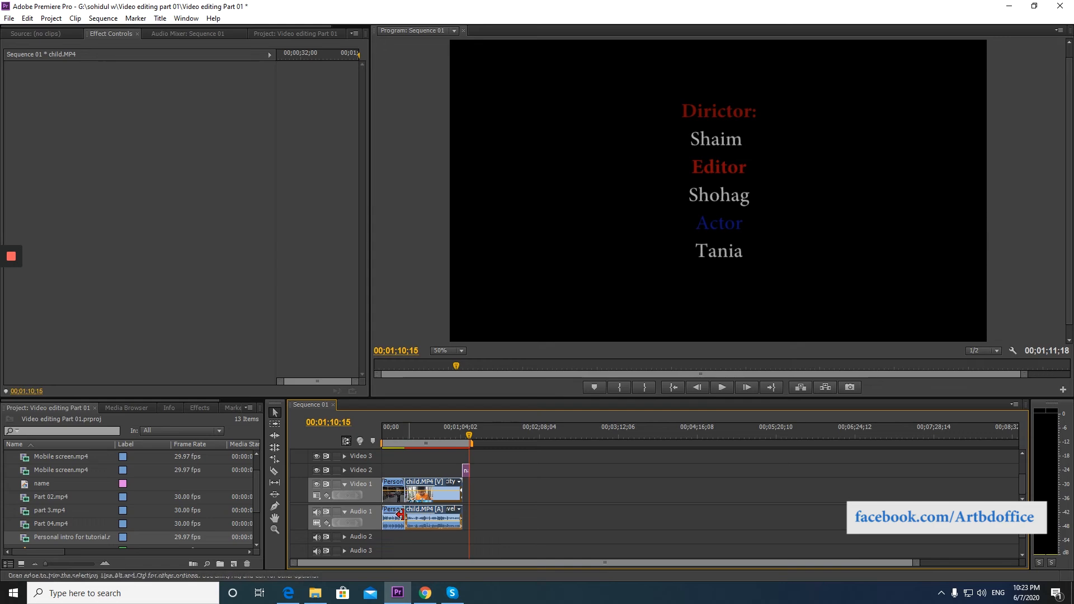
drag(421, 432, 451, 440)
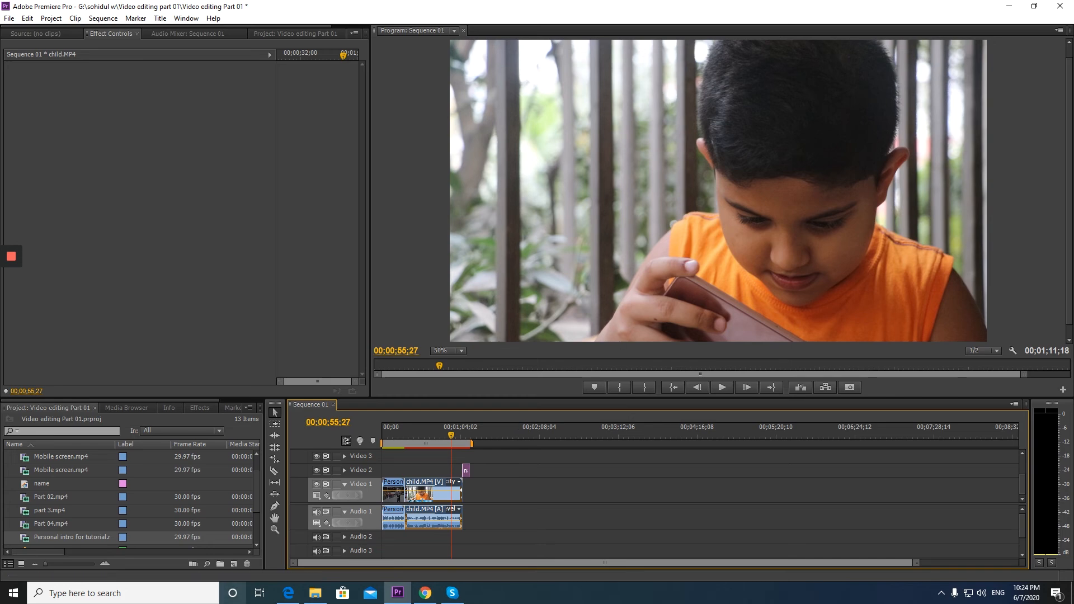
mouse_move(439, 435)
mouse_down()
mouse_move(428, 441)
mouse_move(464, 445)
mouse_move(438, 455)
mouse_move(423, 441)
mouse_up()
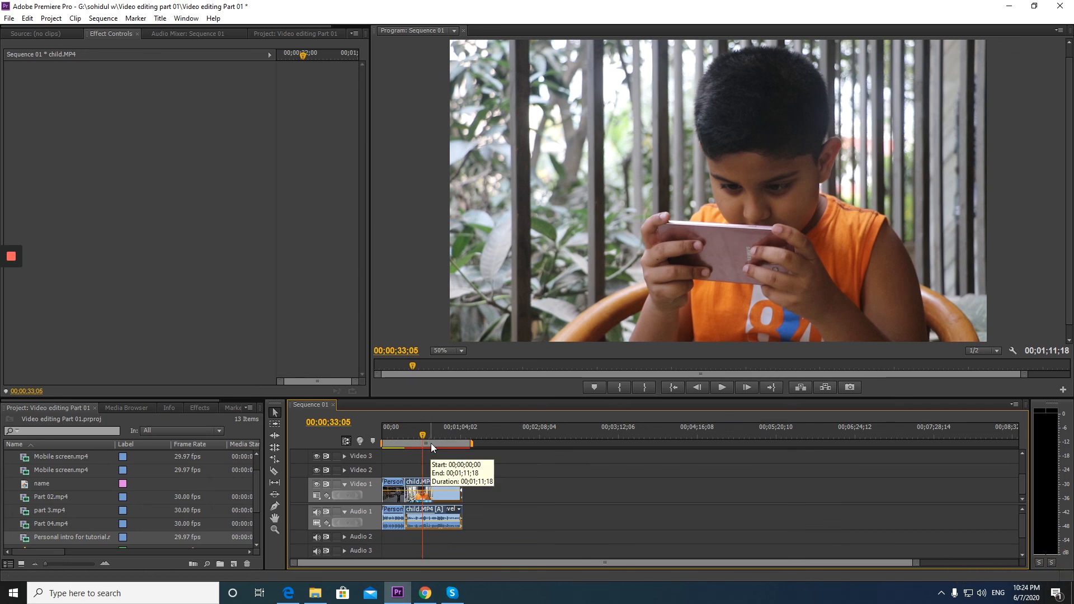
drag(419, 435, 461, 445)
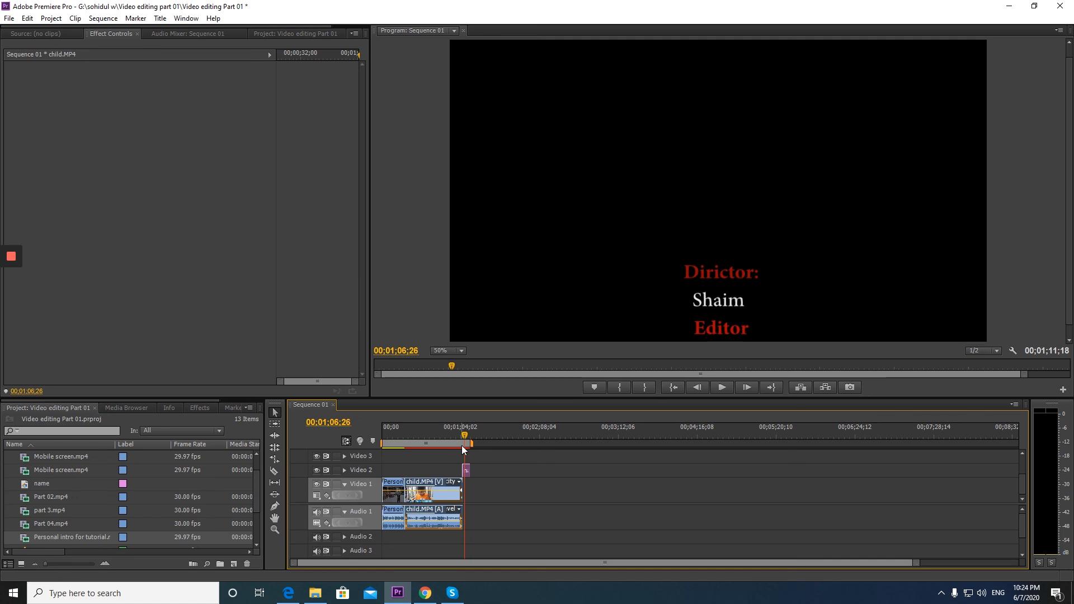
click(427, 438)
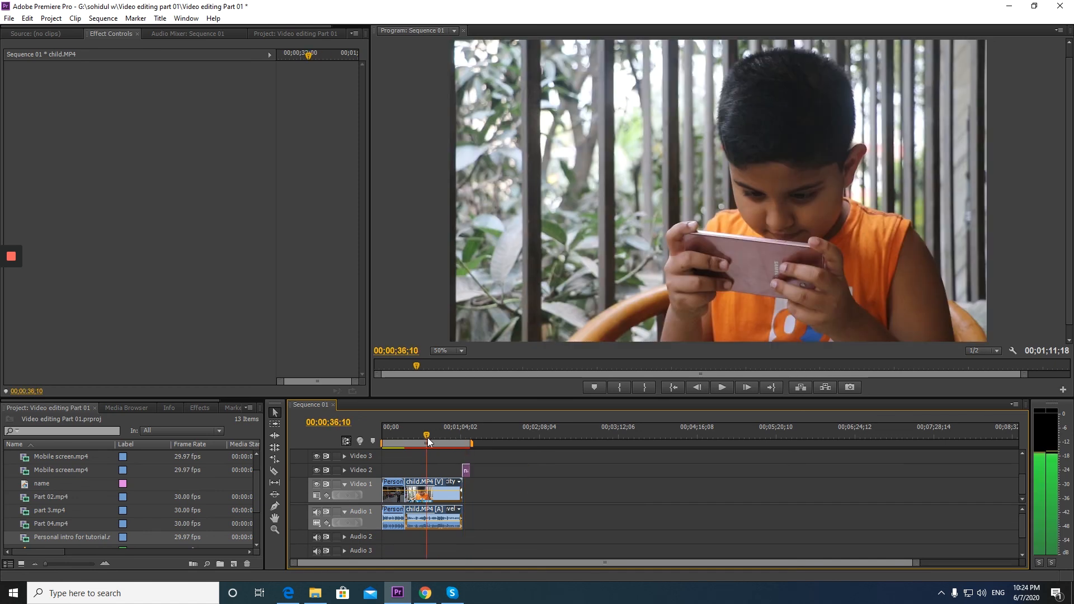